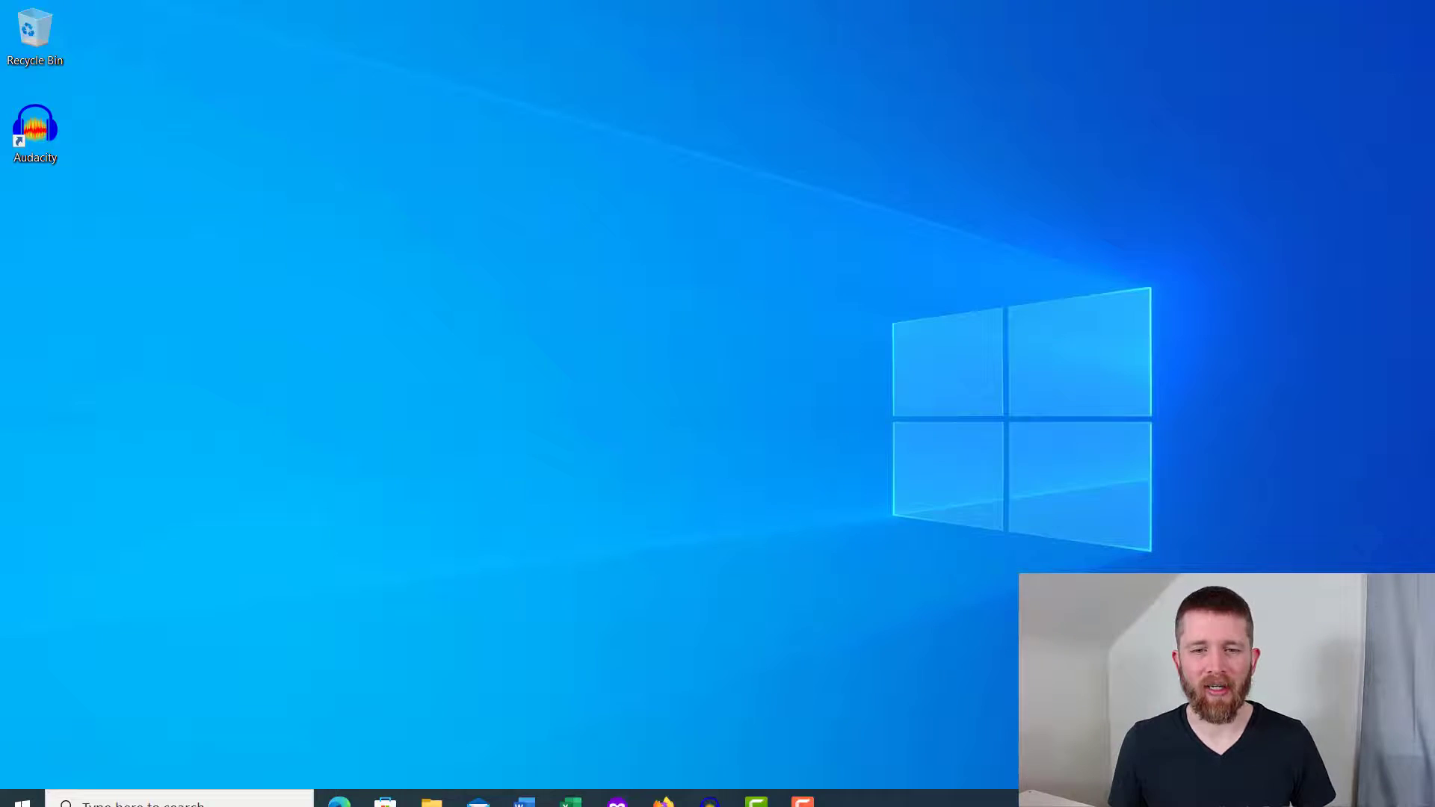
Launch Audacity with the How to Isolate Instrumentals project showing the stereo Do or Die track.
click(709, 800)
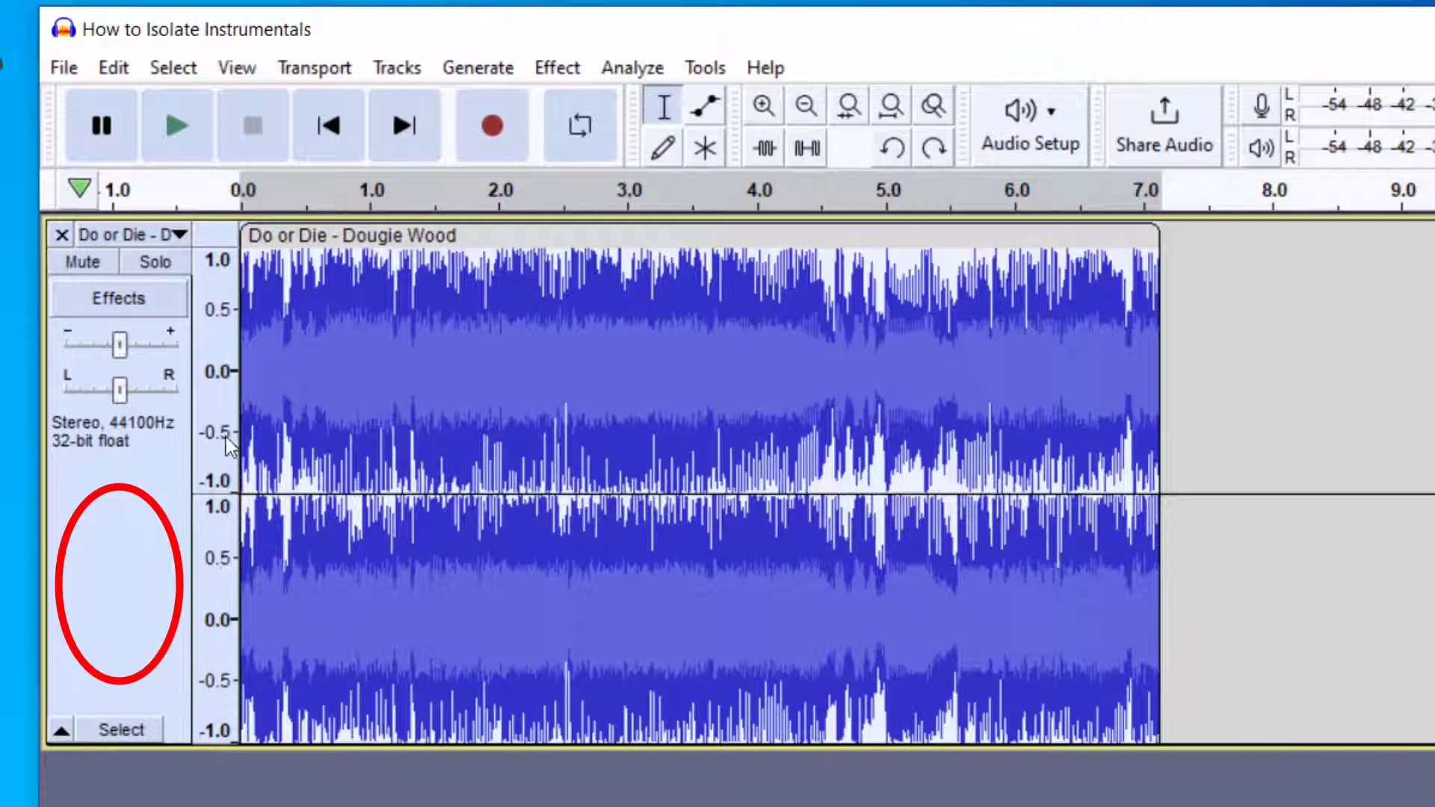
click(553, 440)
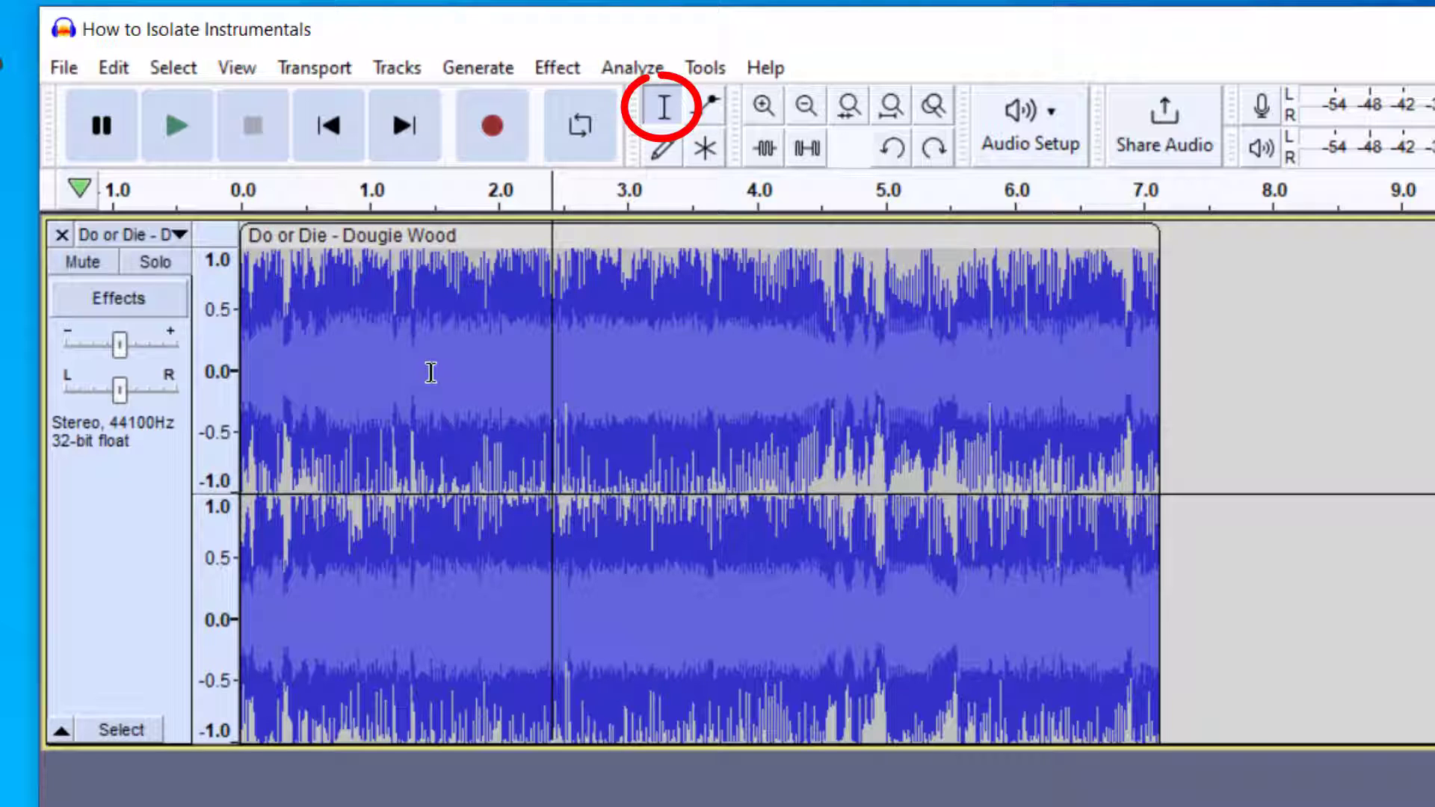
drag(433, 372, 647, 372)
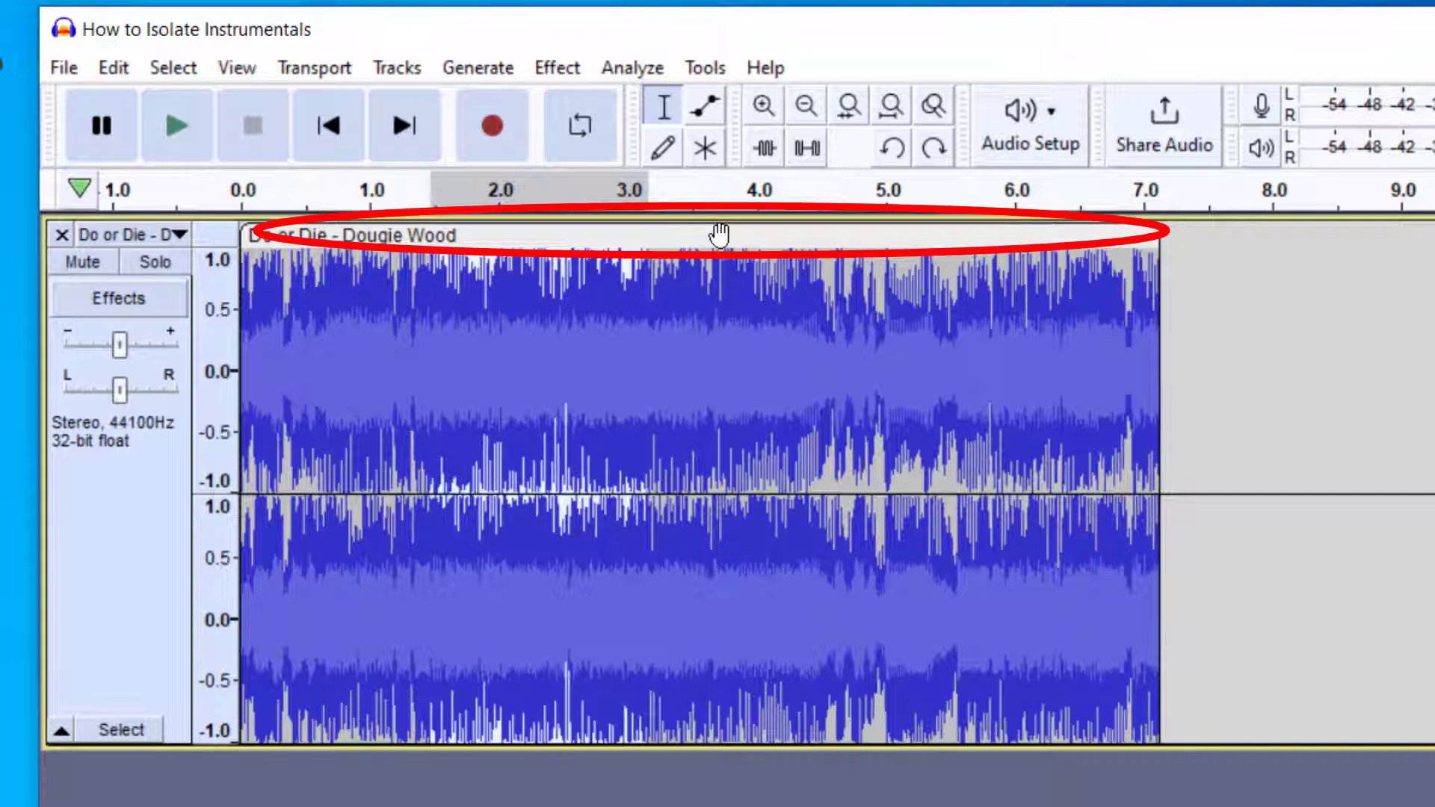
click(667, 227)
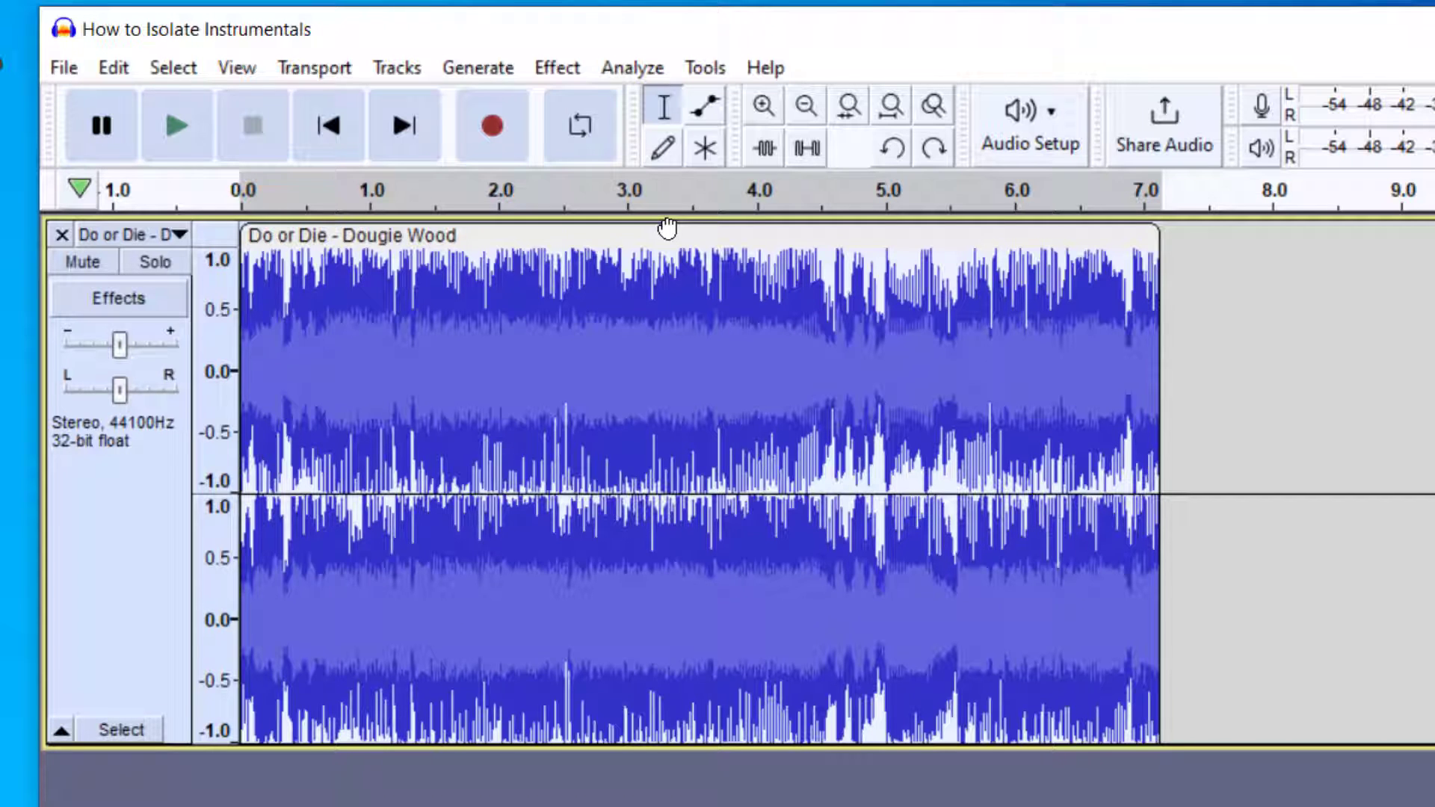
Duplicate the Do or Die - Dougie Wood track from the Edit menu.
click(115, 69)
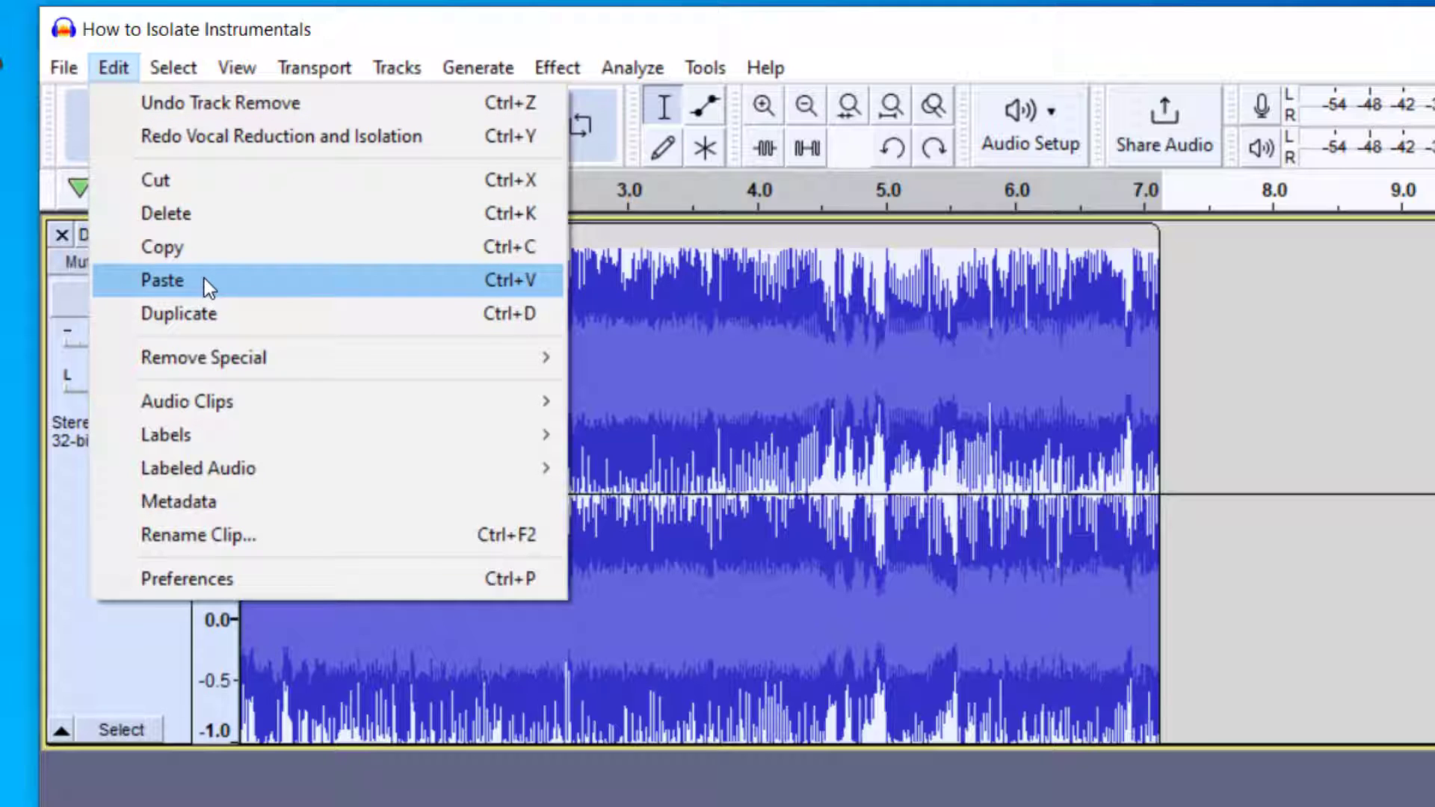
click(213, 306)
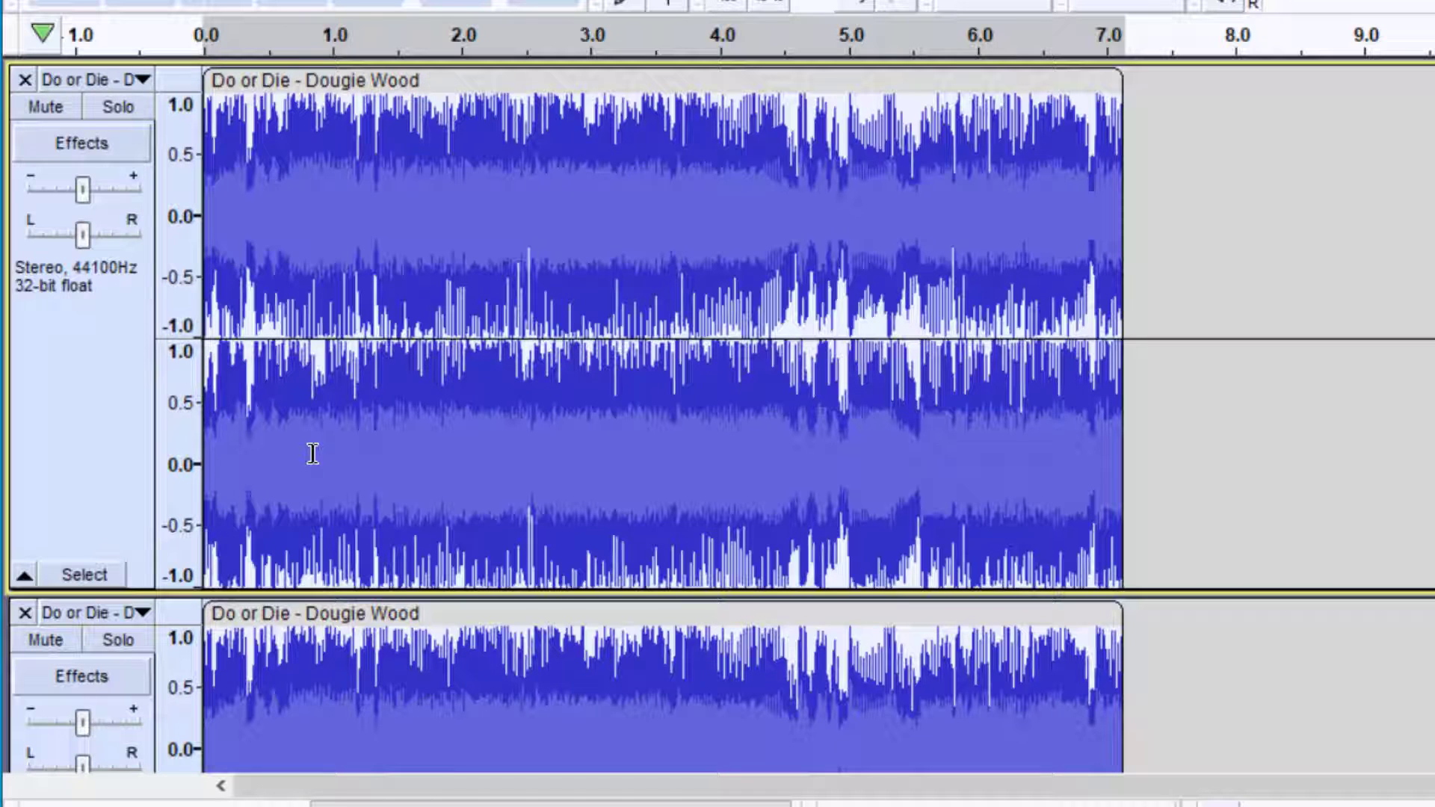
Mute the duplicate track so only the original Do or Die track is audible.
click(295, 262)
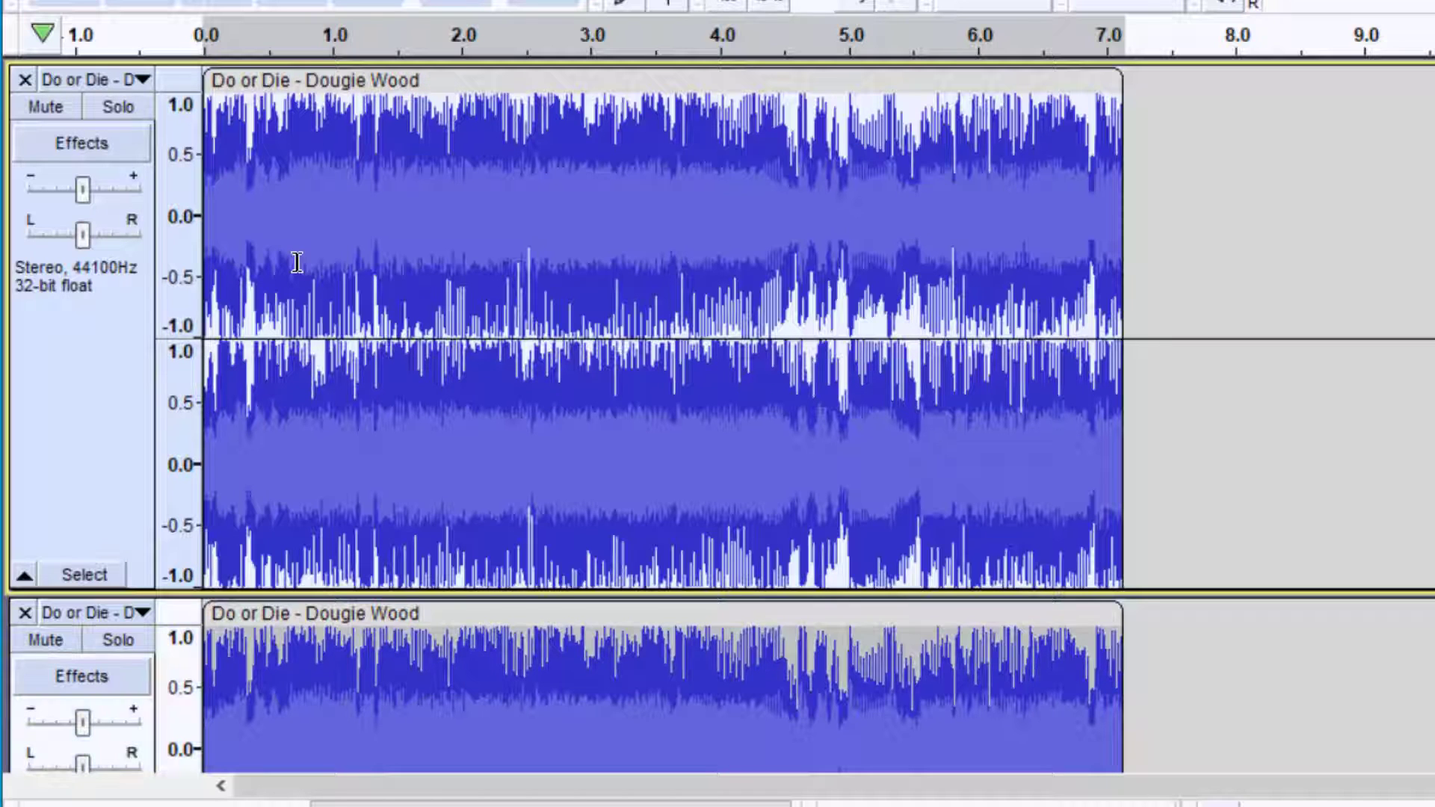
click(47, 638)
scroll(112, 299, up, 5)
click(118, 106)
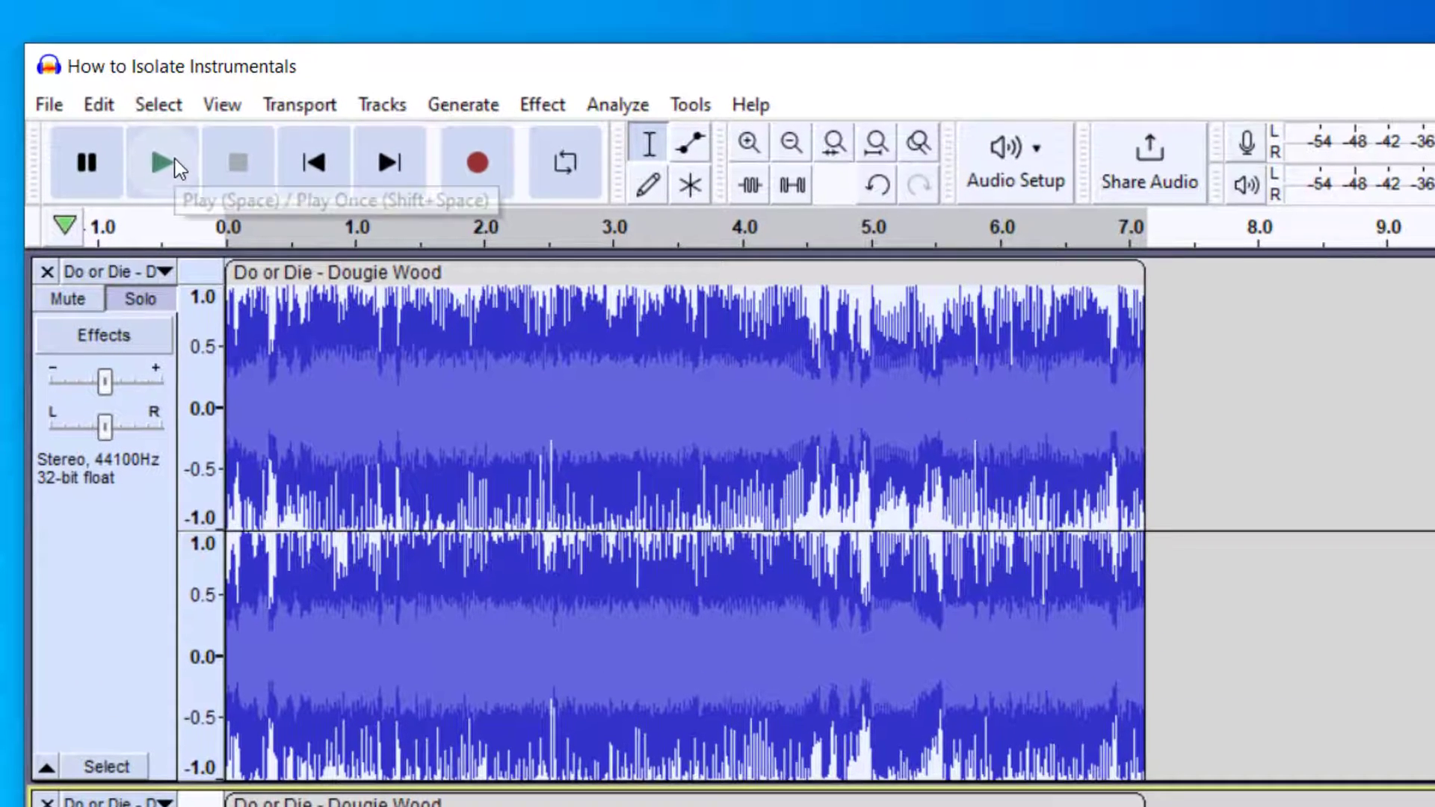
Play the original track briefly, then stop playback.
click(168, 101)
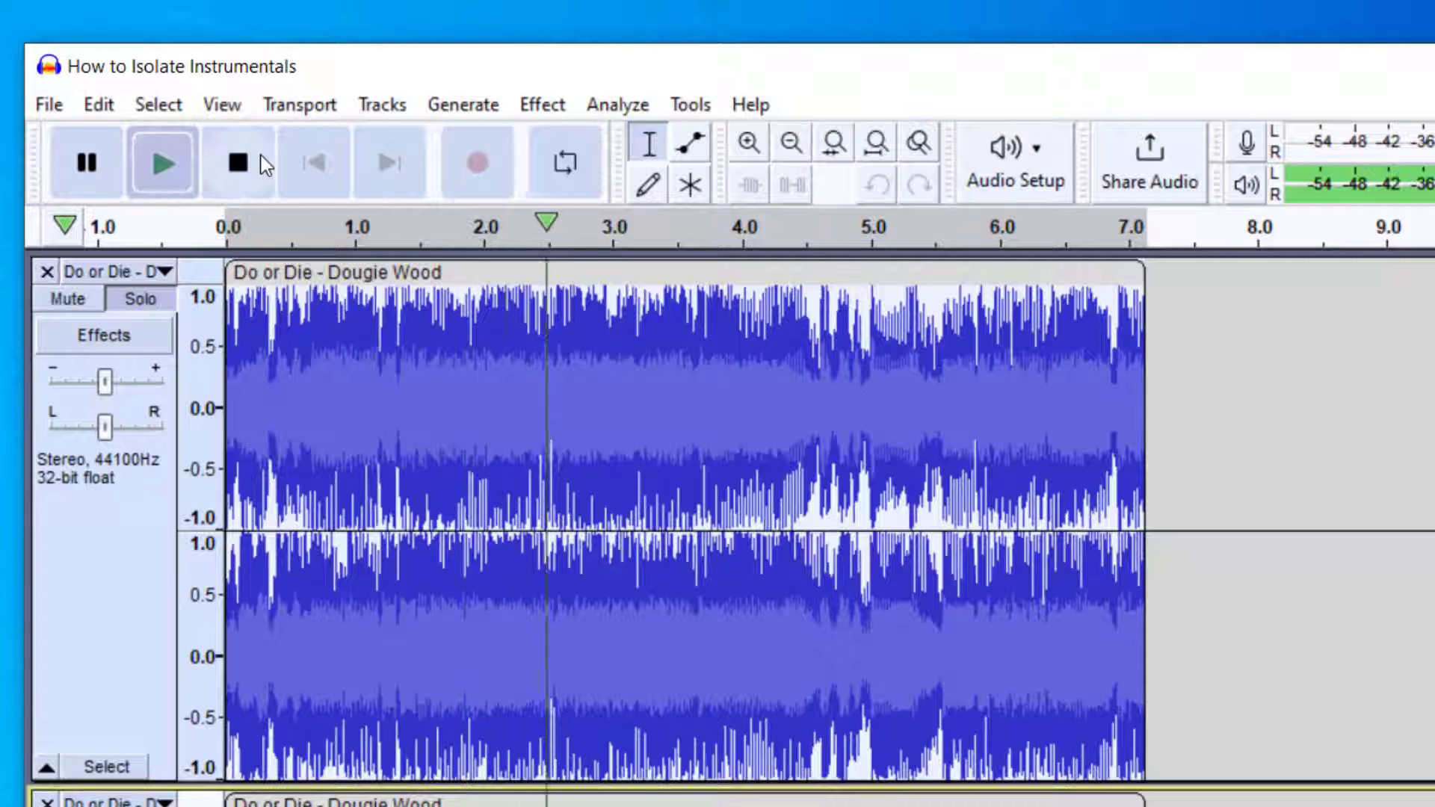
click(236, 161)
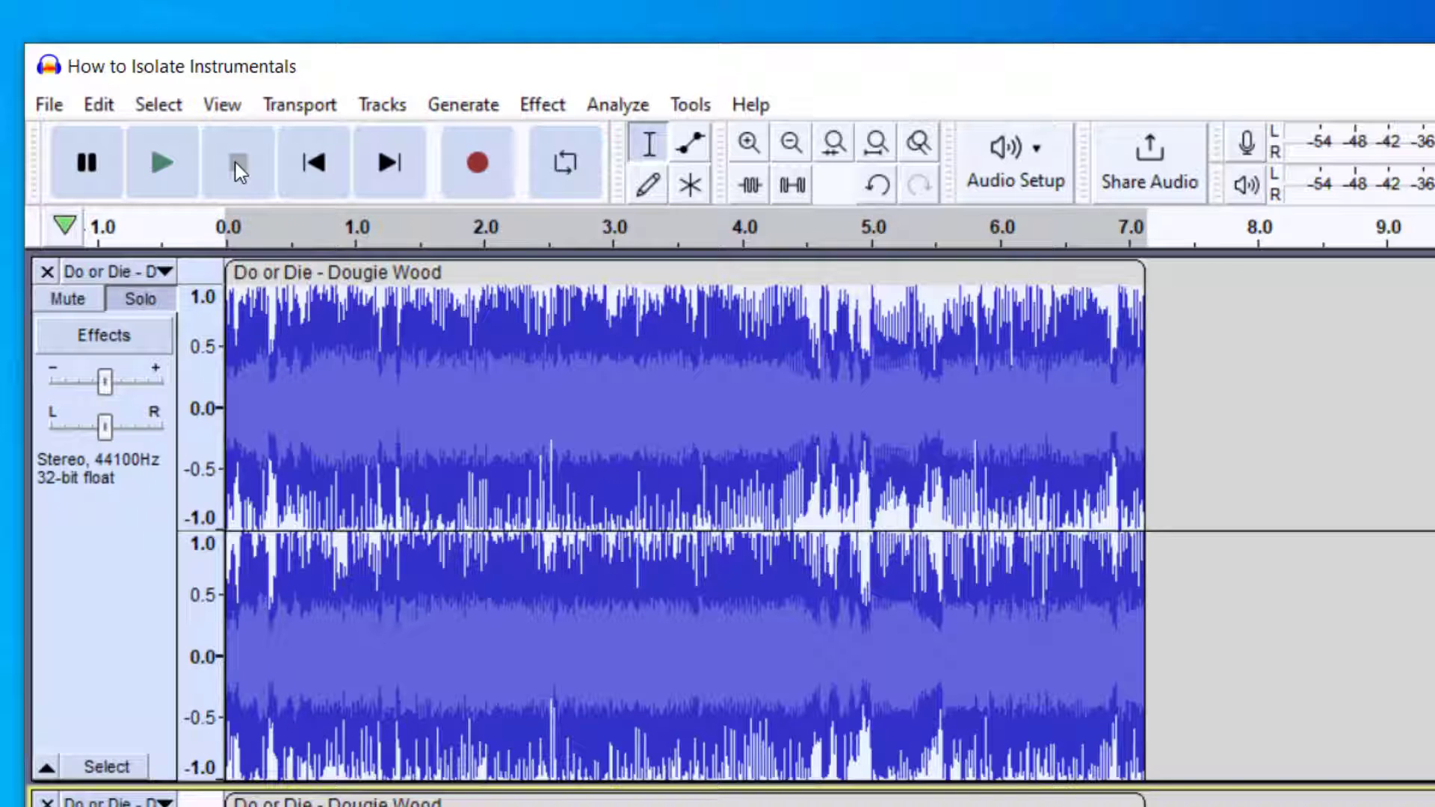
click(563, 101)
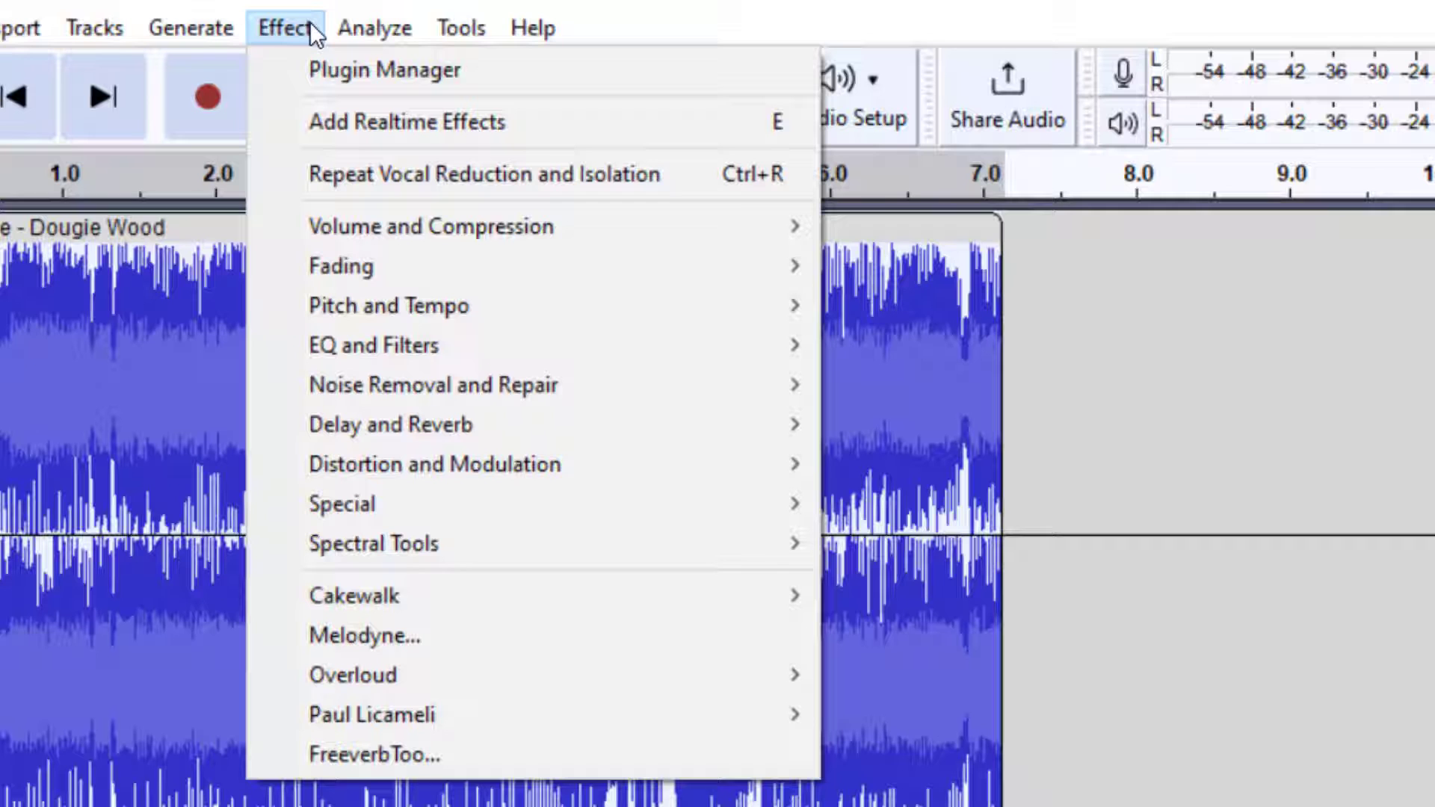
Open Vocal Reduction and Isolation with factory defaults, choose Remove Vocals, and preview it.
mouse_move(394, 486)
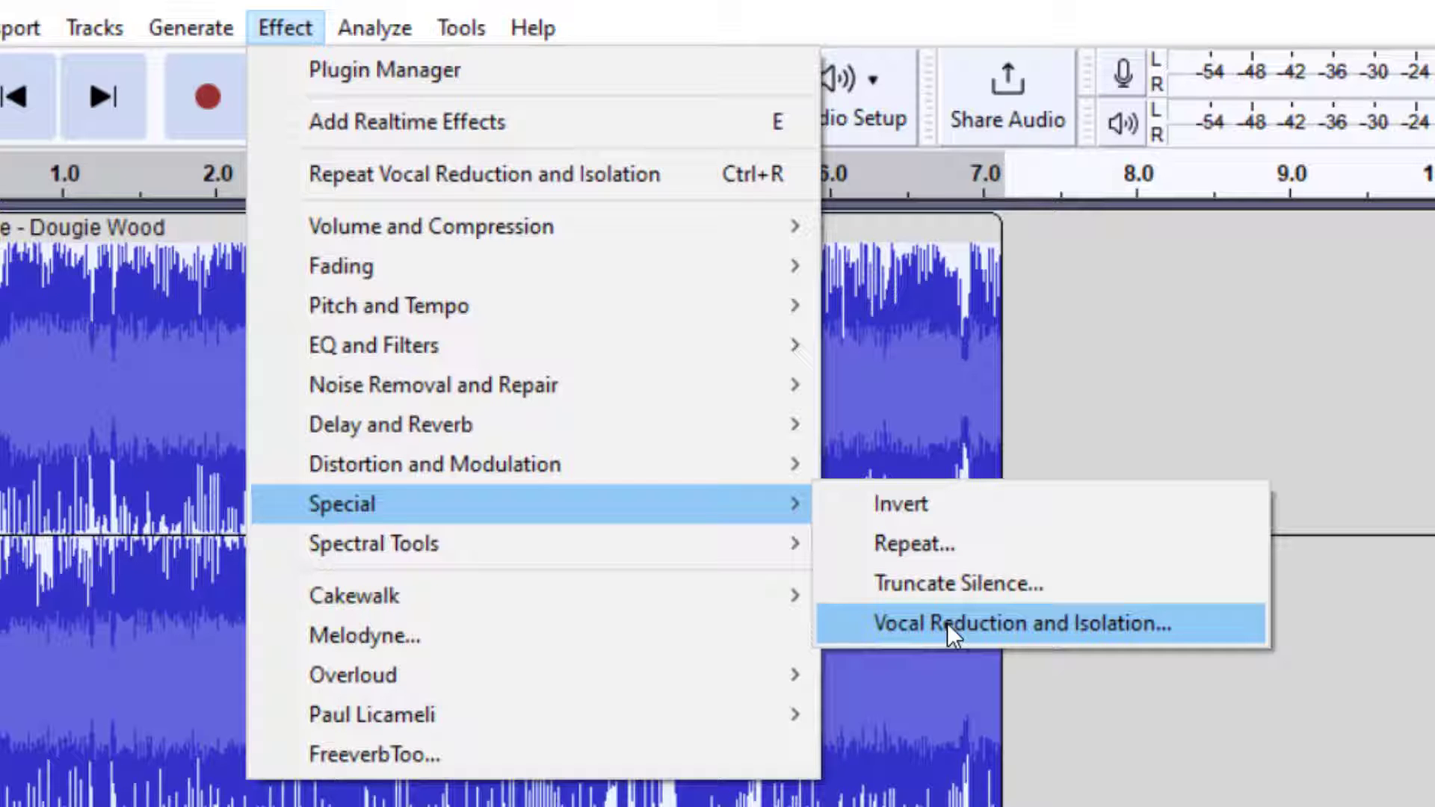
click(948, 622)
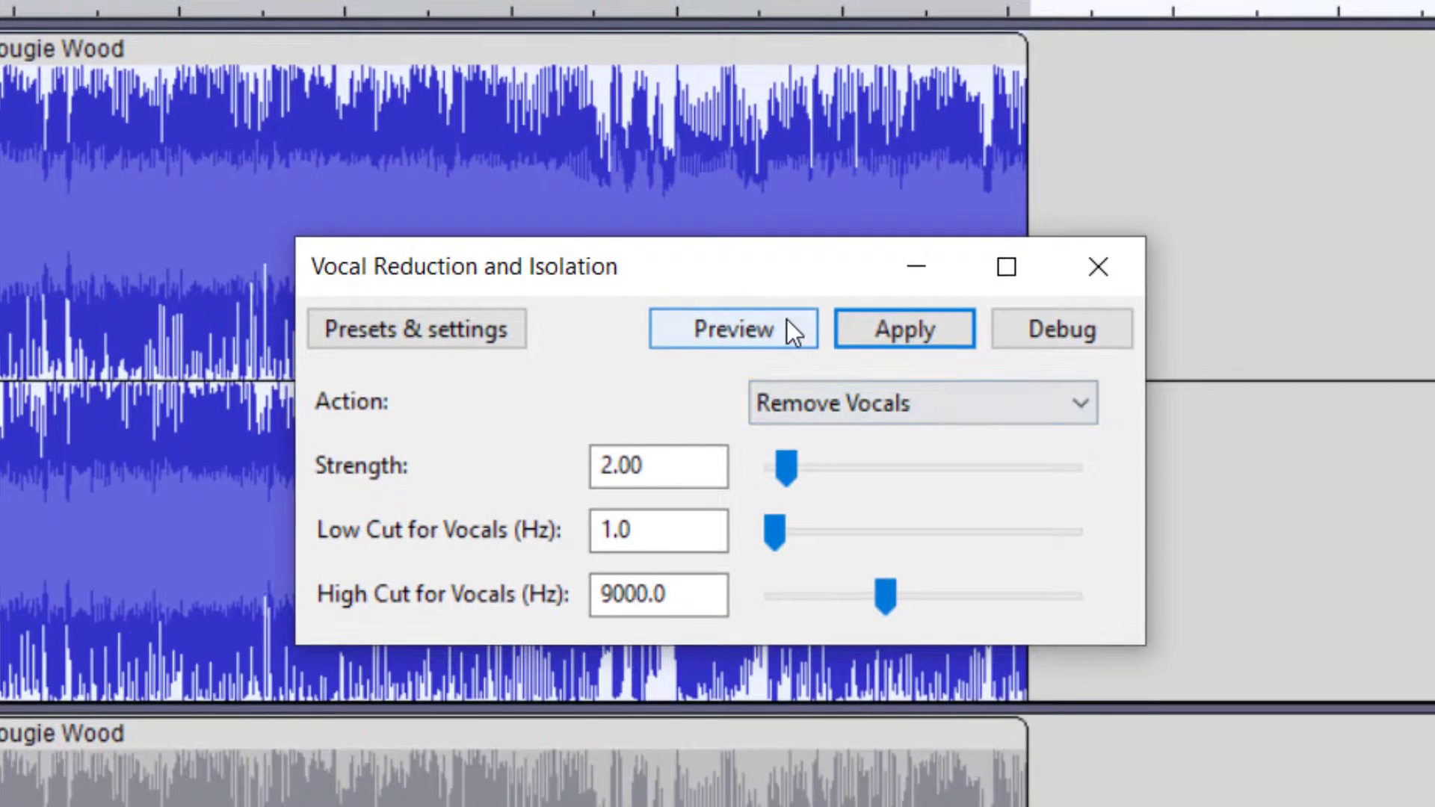
click(468, 330)
mouse_move(491, 527)
click(693, 527)
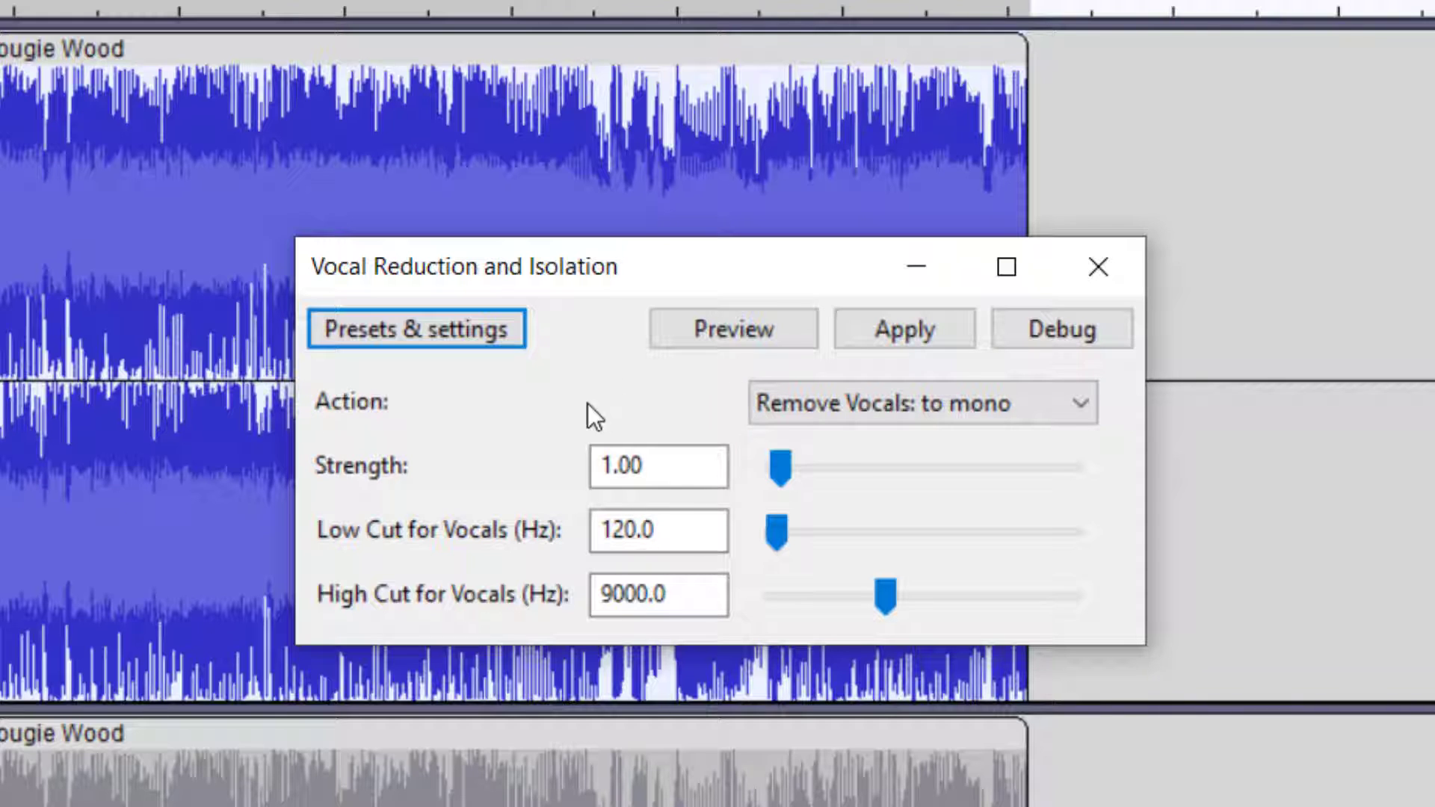
click(887, 401)
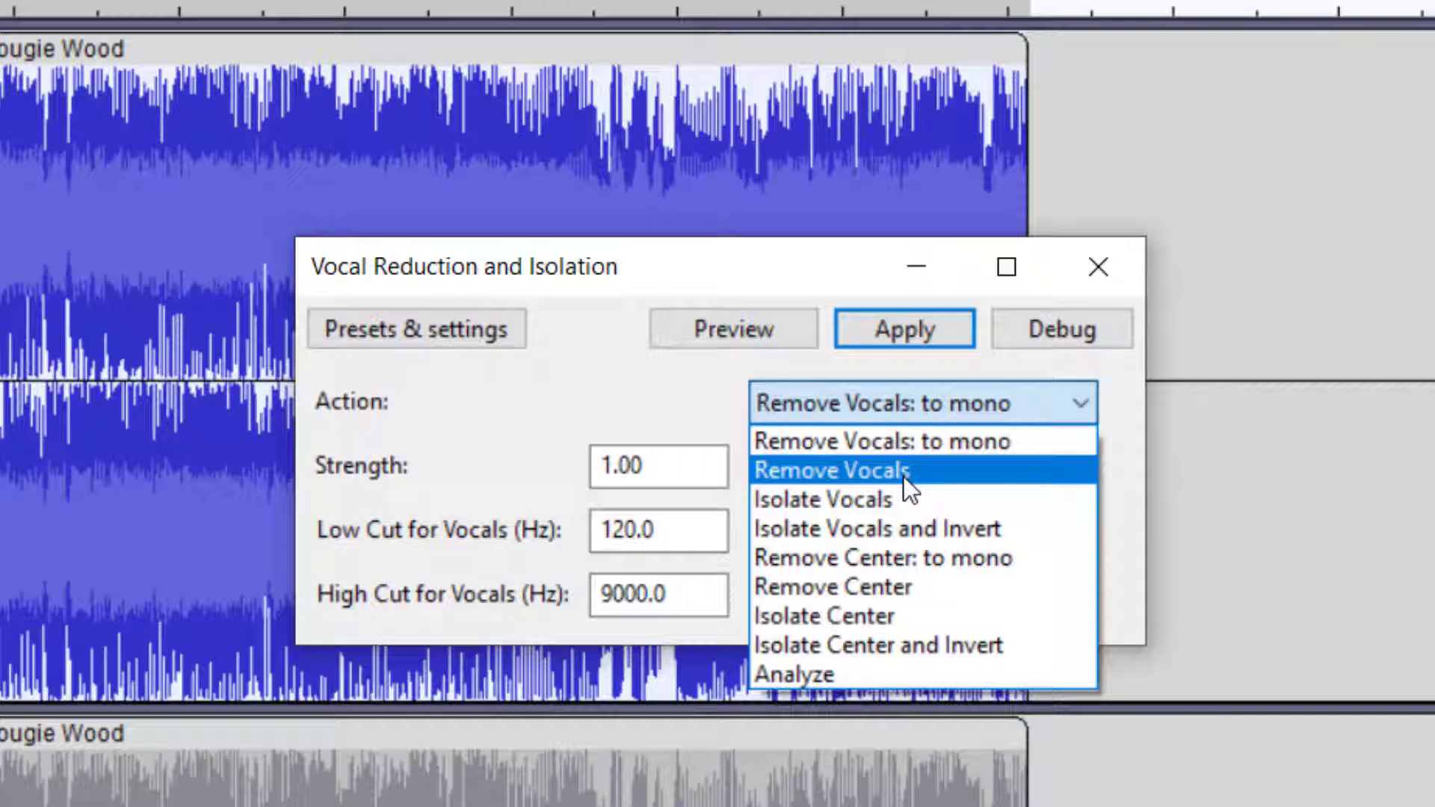
click(903, 477)
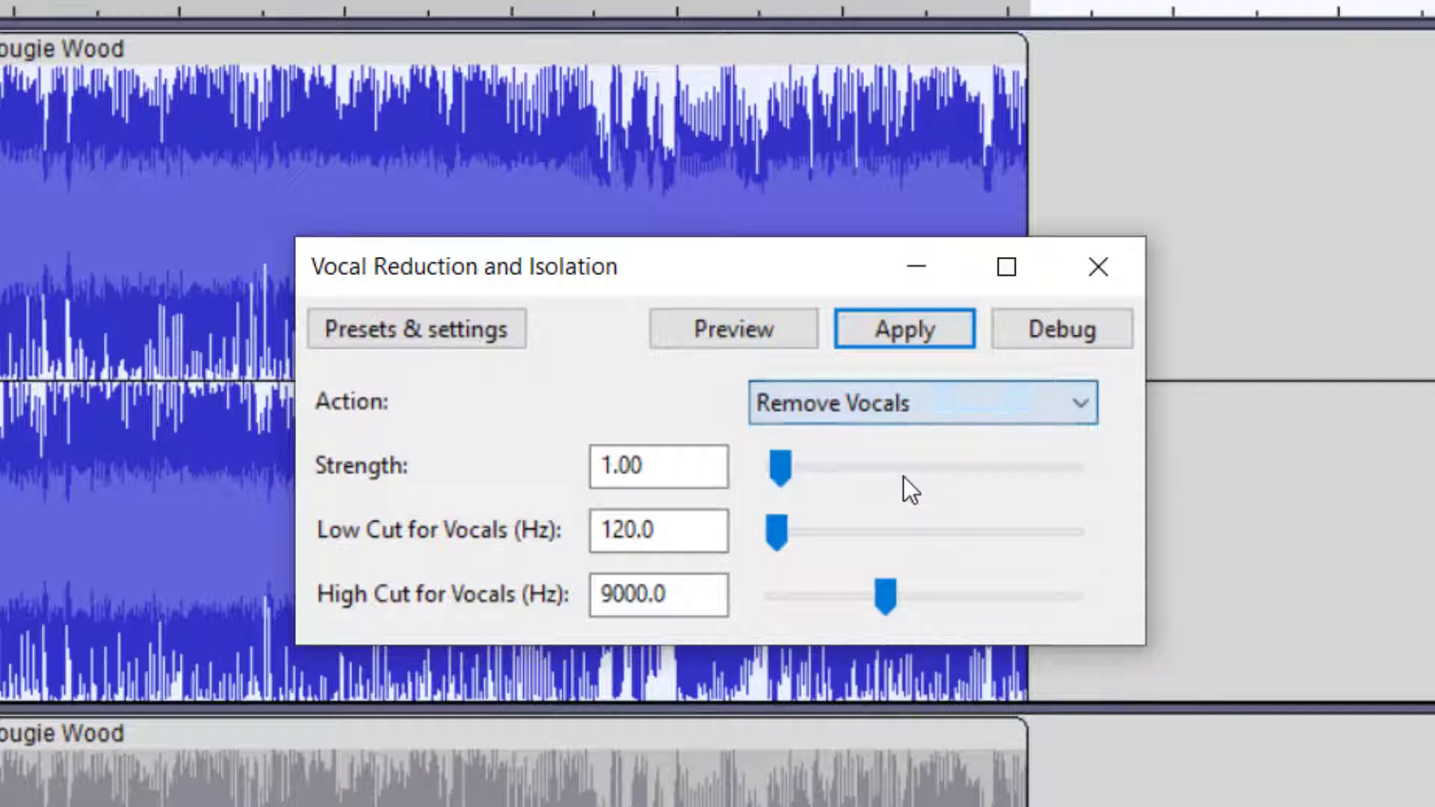
click(740, 340)
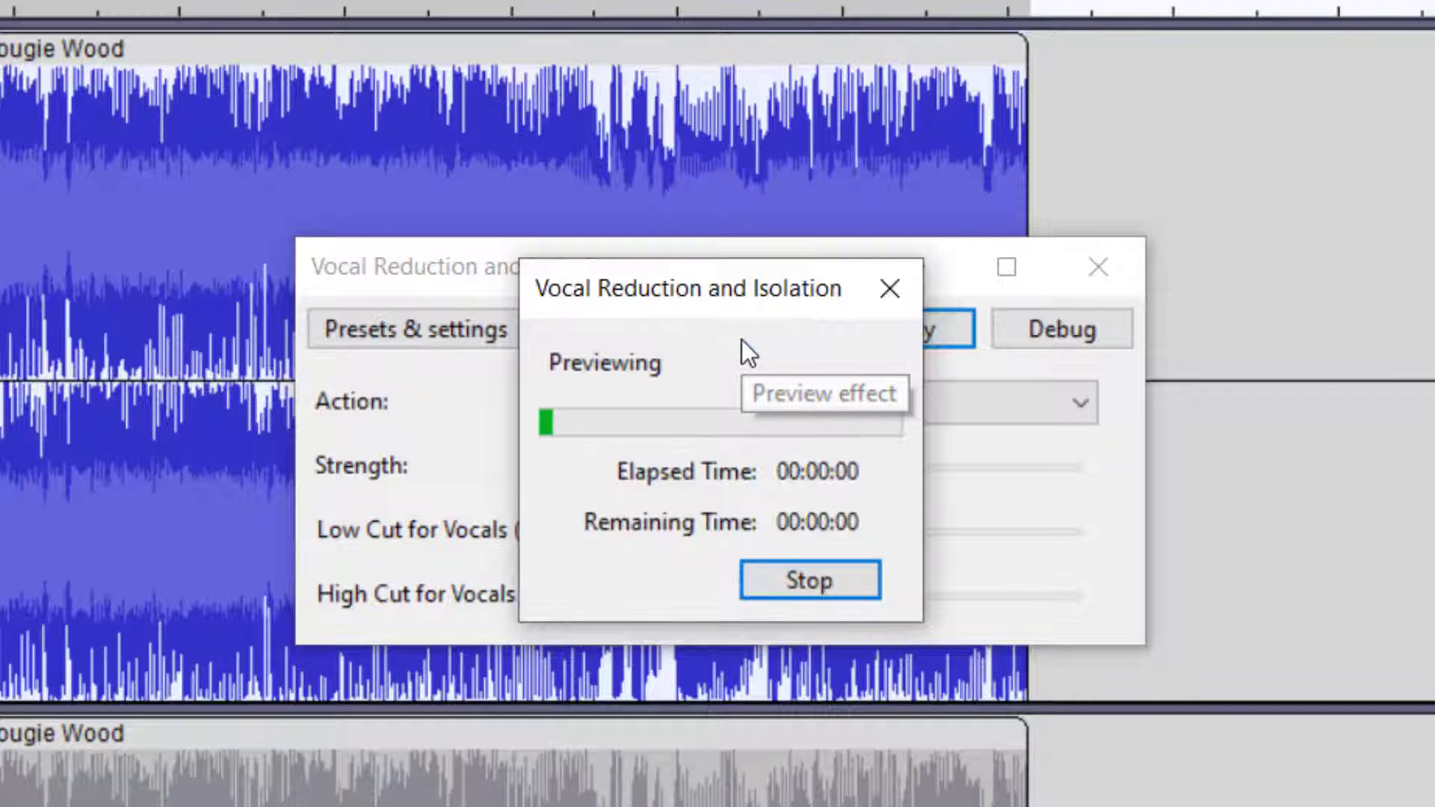
Raise the vocal reduction strength to 5.30 and briefly preview the stronger removal.
click(812, 581)
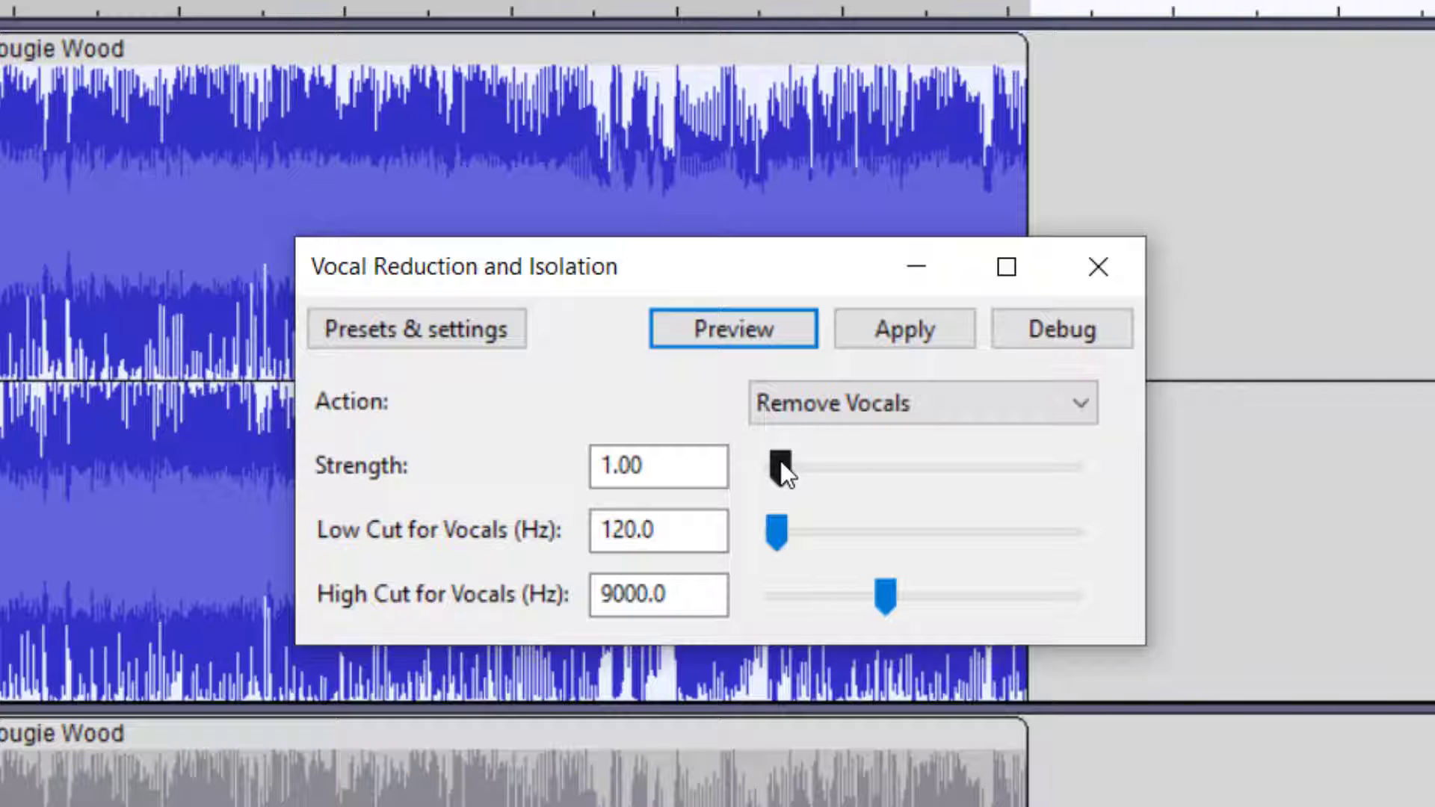
drag(780, 462, 807, 458)
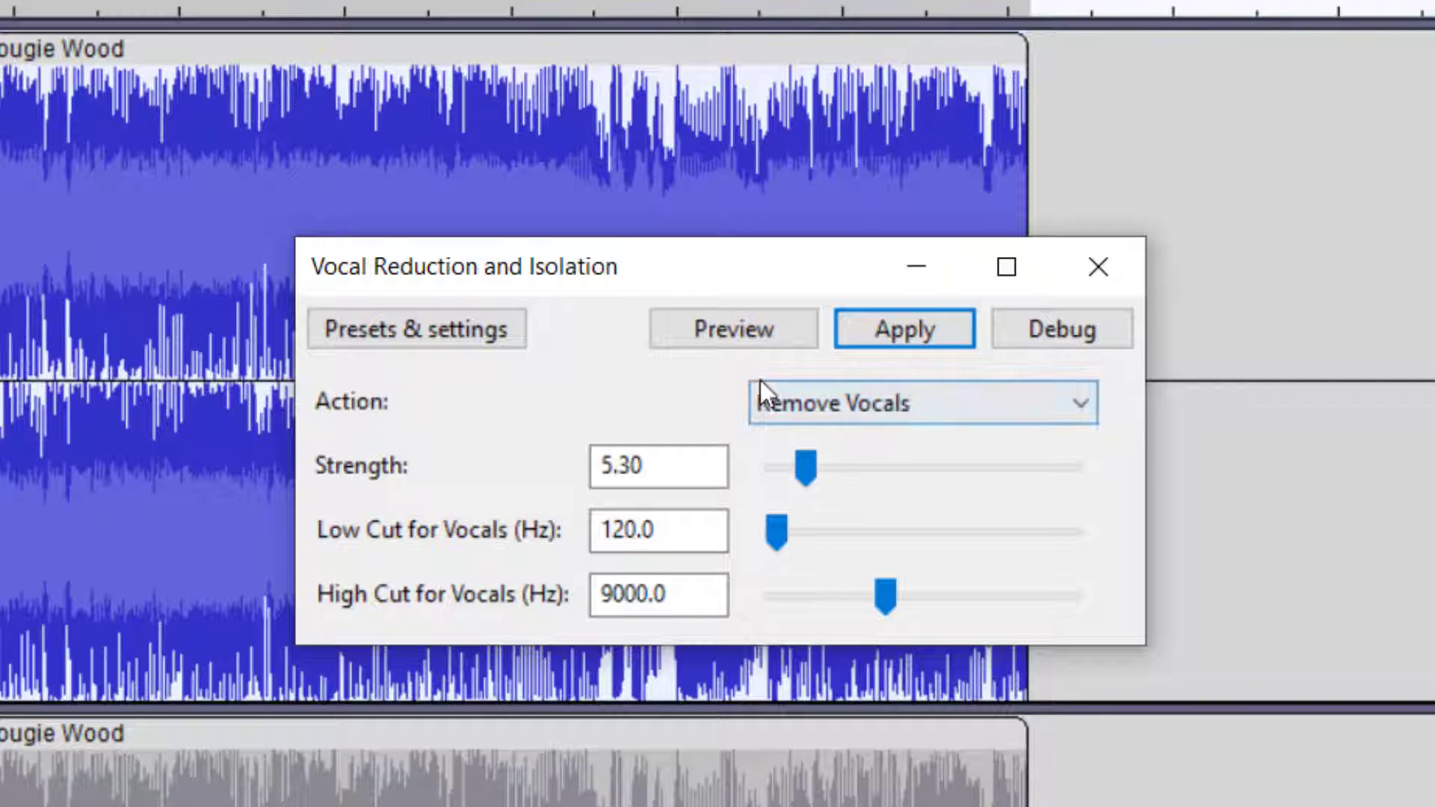
click(743, 326)
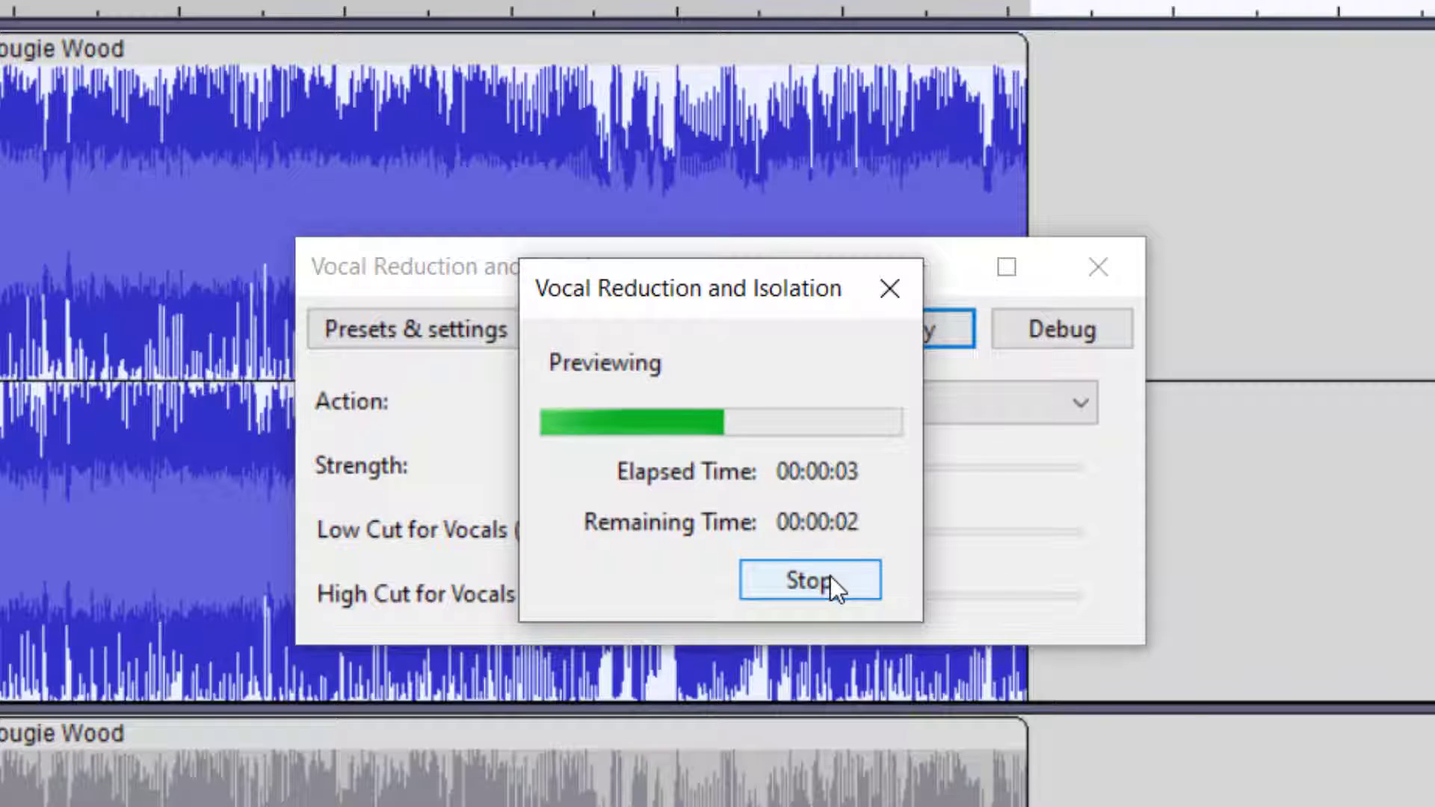
click(831, 576)
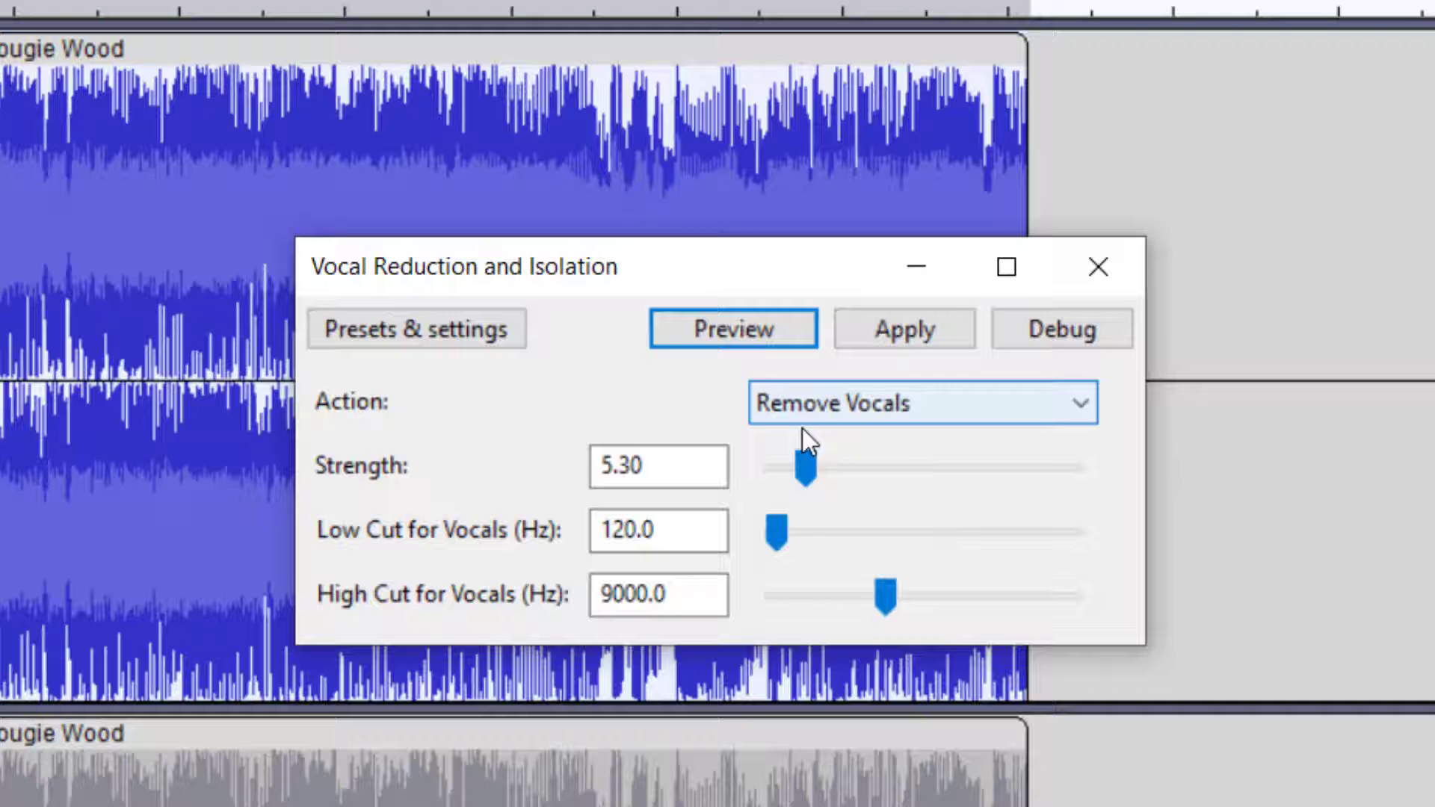
Lower strength to 2.00 and preview low cut trials at 6121 Hz and 1 Hz.
drag(806, 473, 786, 472)
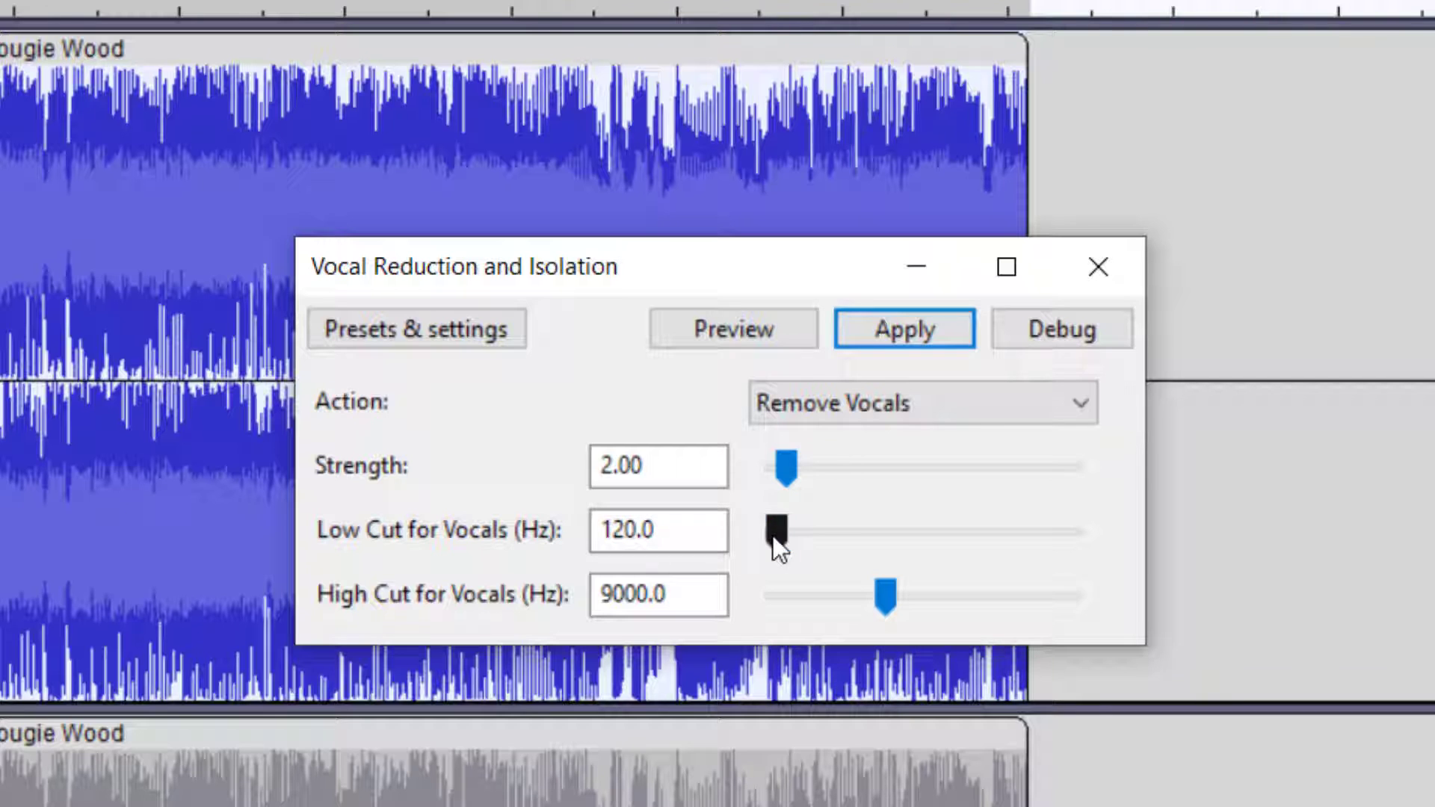
drag(775, 536, 850, 535)
click(731, 324)
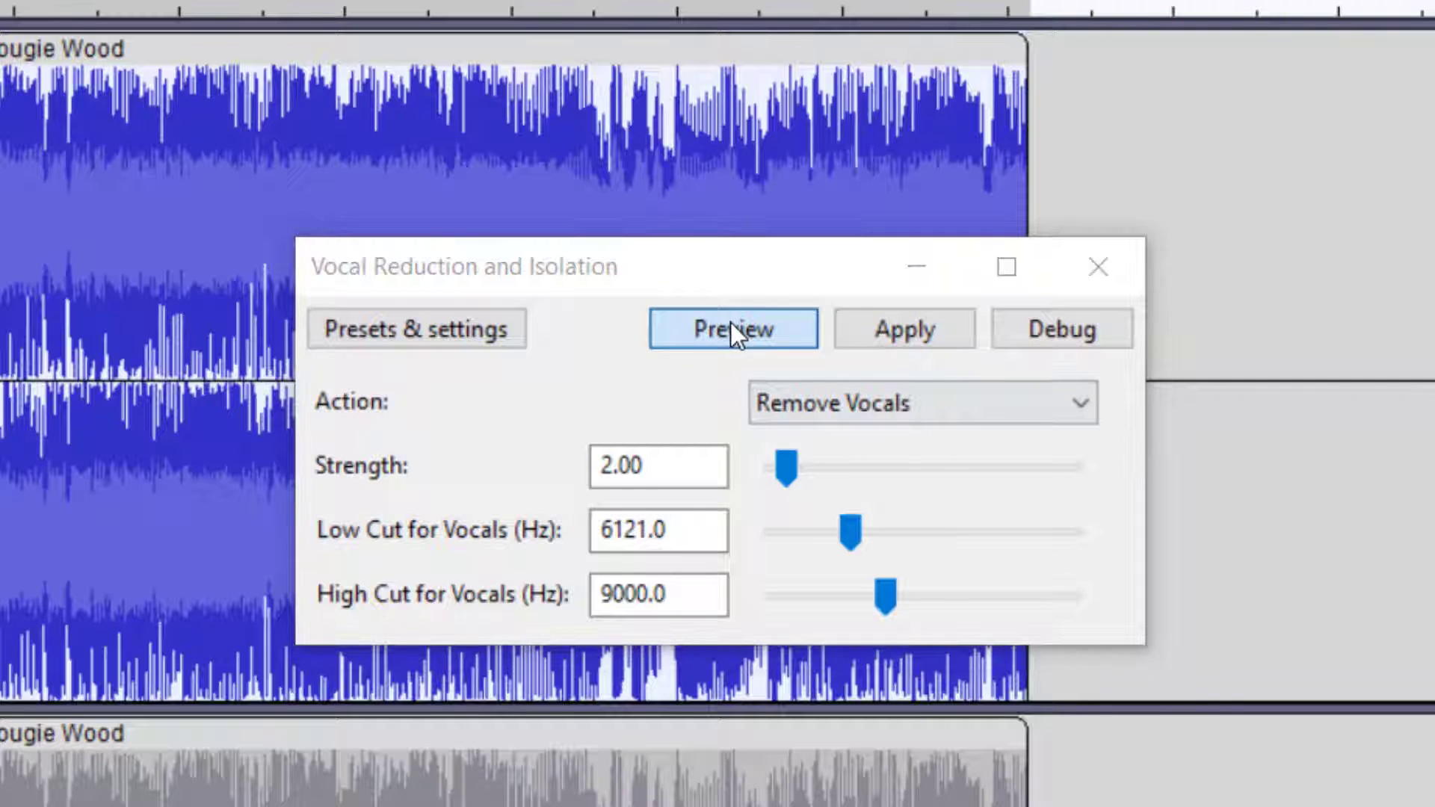
click(819, 581)
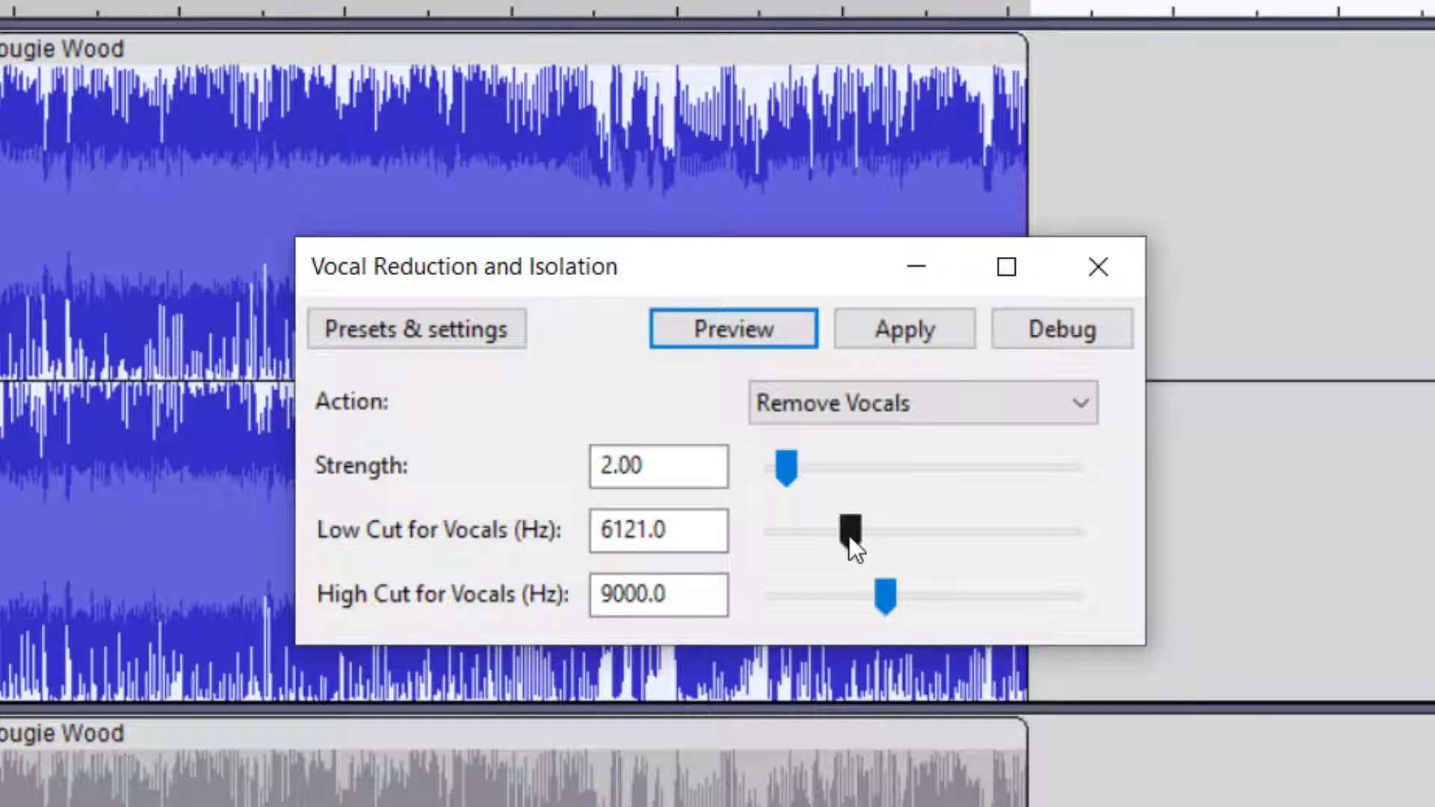
drag(849, 536, 756, 532)
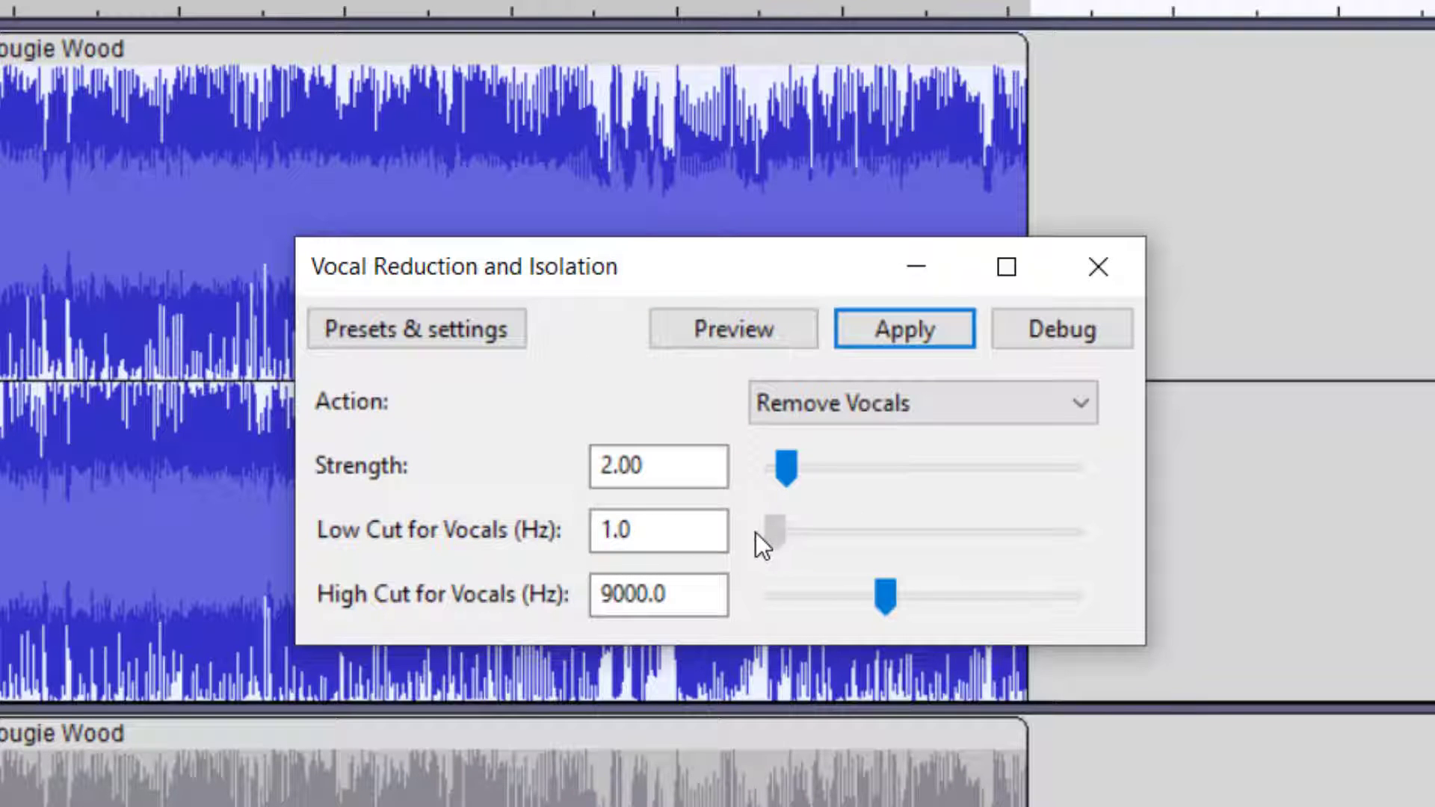
click(729, 330)
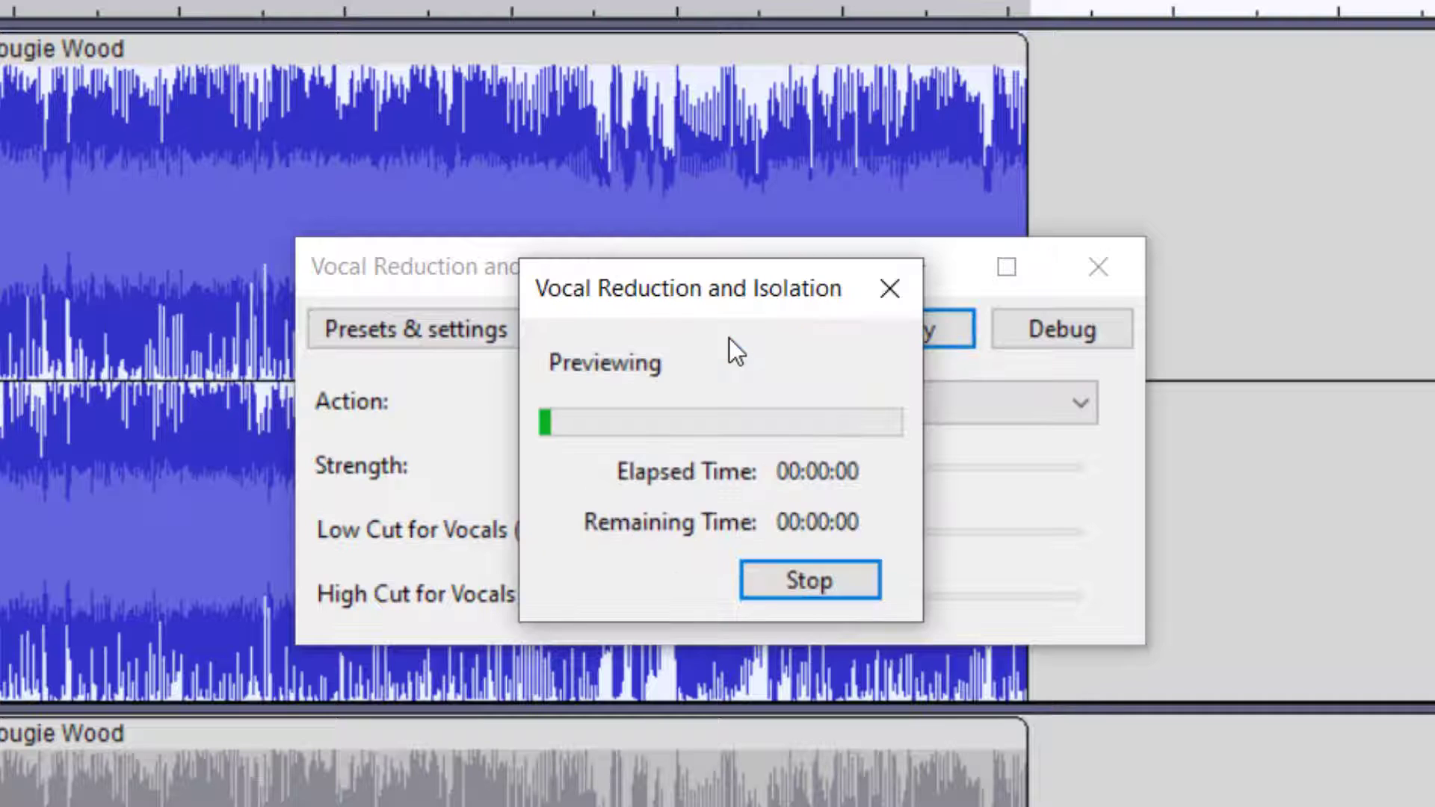
click(809, 579)
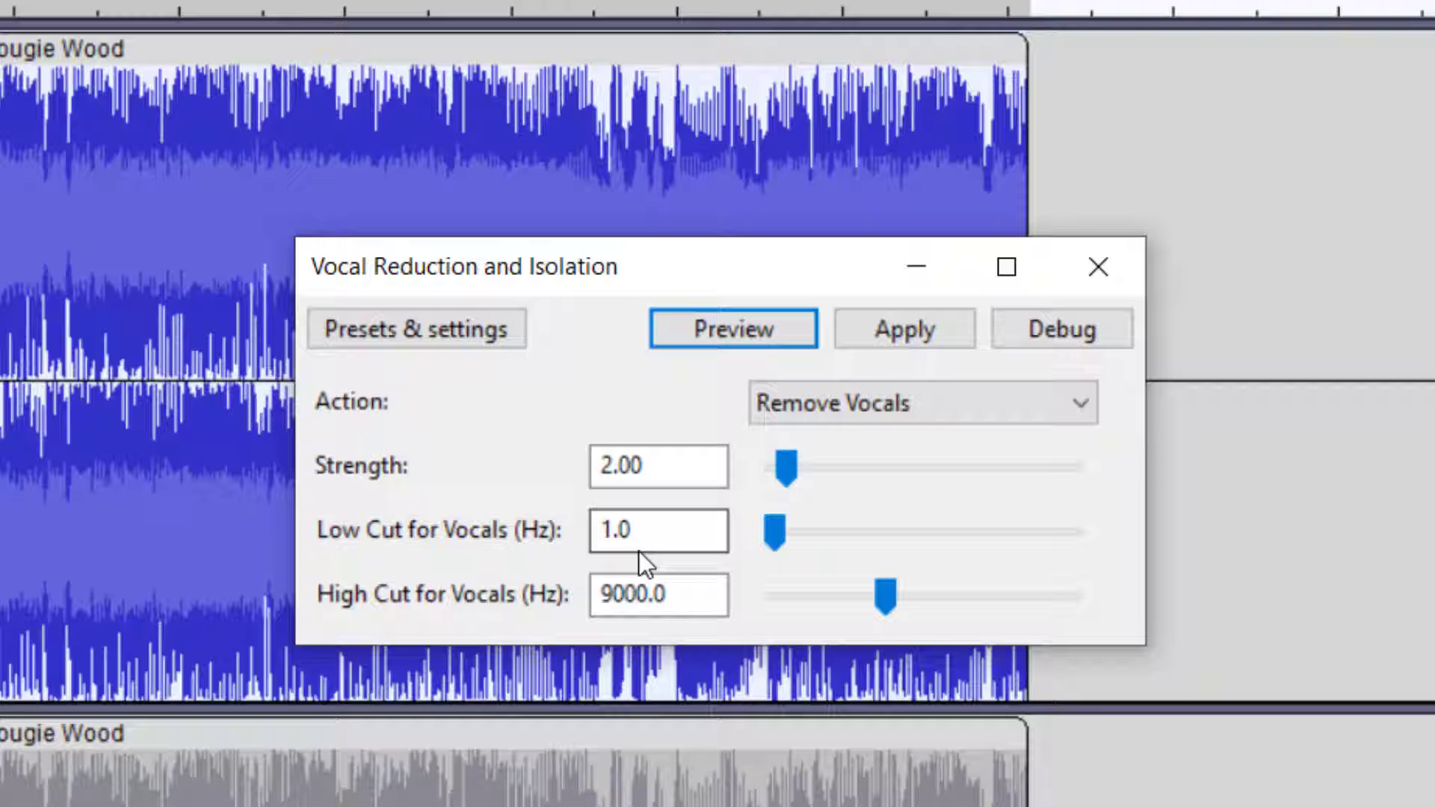
Set Low Cut to 100 Hz and apply Remove Vocals at strength 2.00, 100–9000 Hz.
drag(652, 535, 567, 531)
text(100)
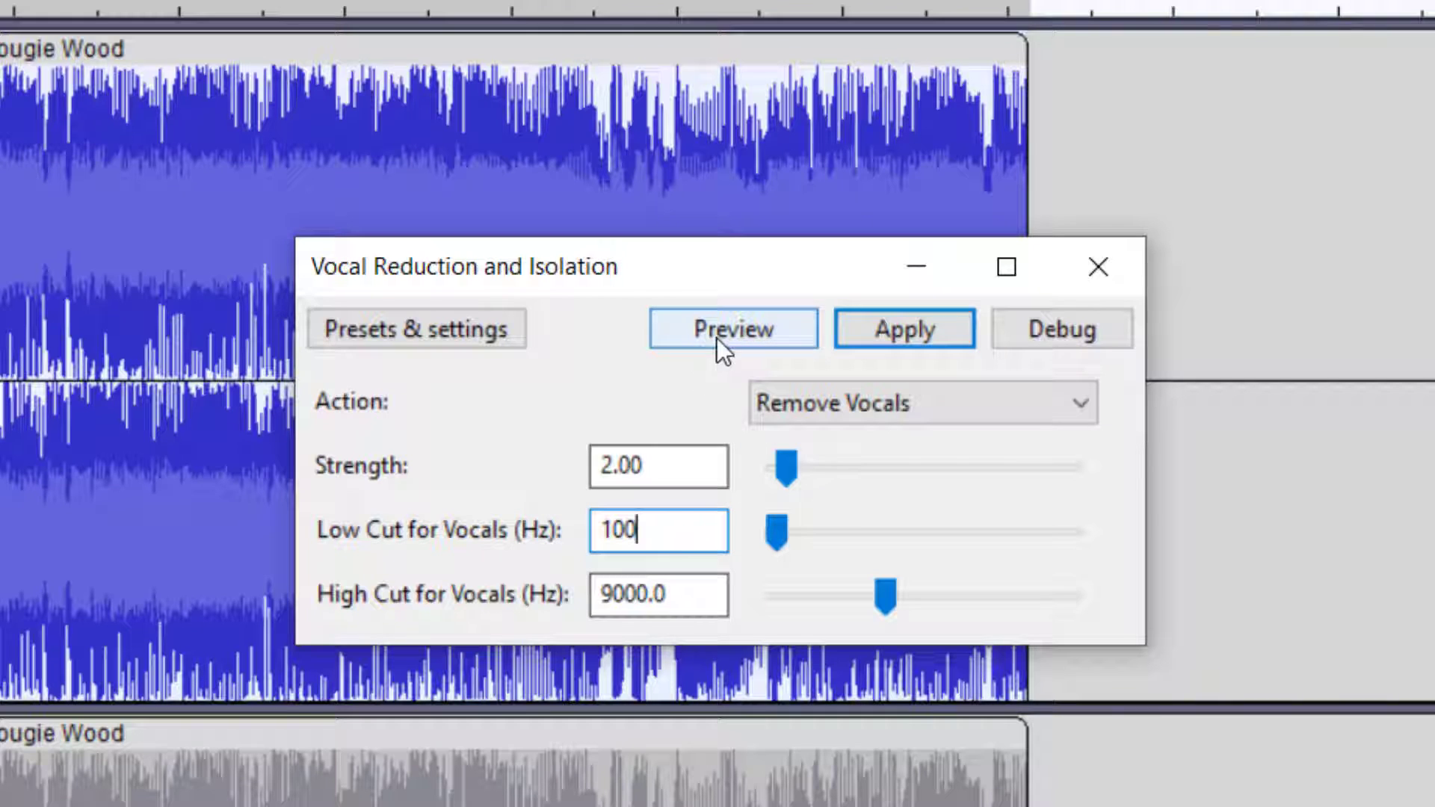
click(893, 333)
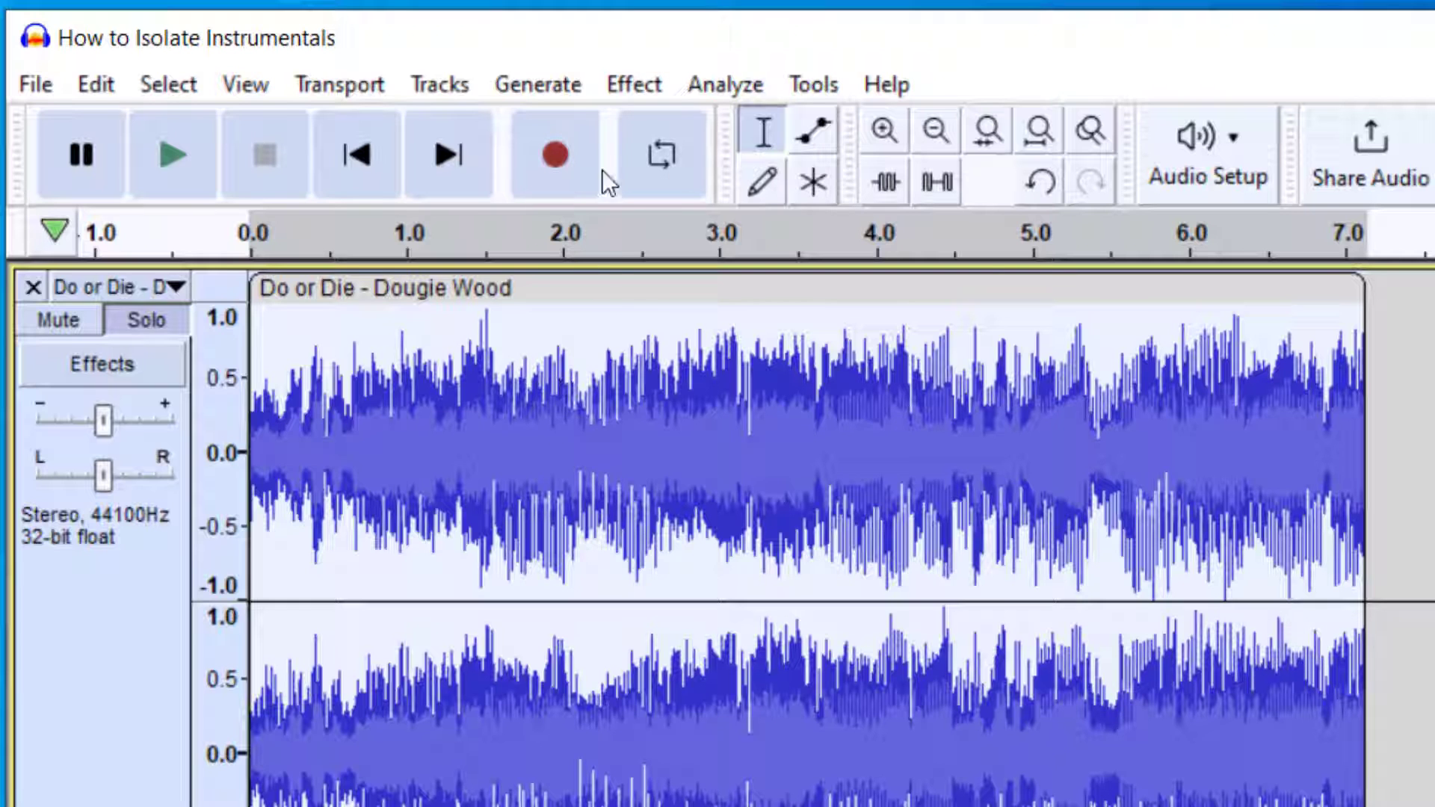
Open the High-Pass Filter and preview it at 1000 Hz.
click(658, 85)
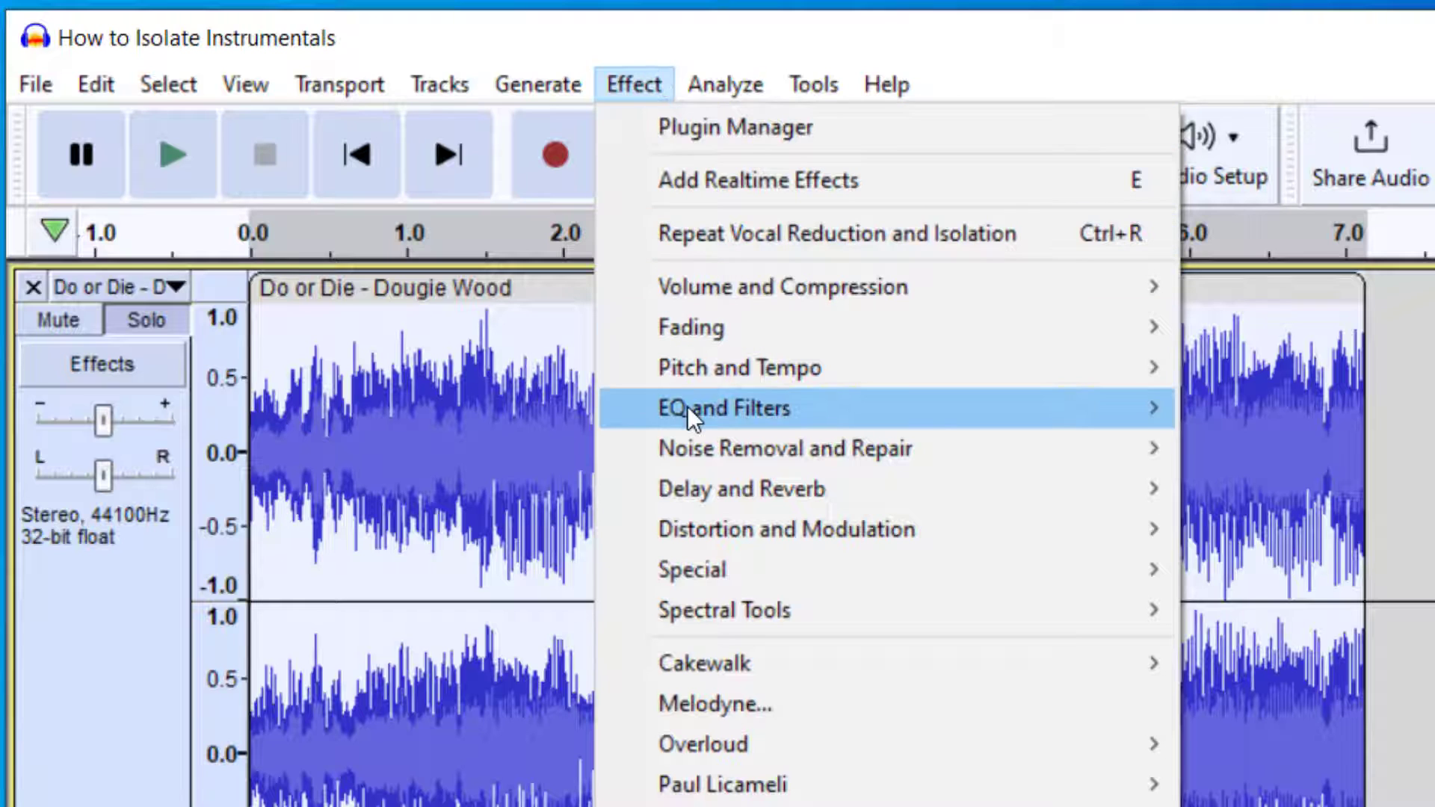
mouse_move(687, 407)
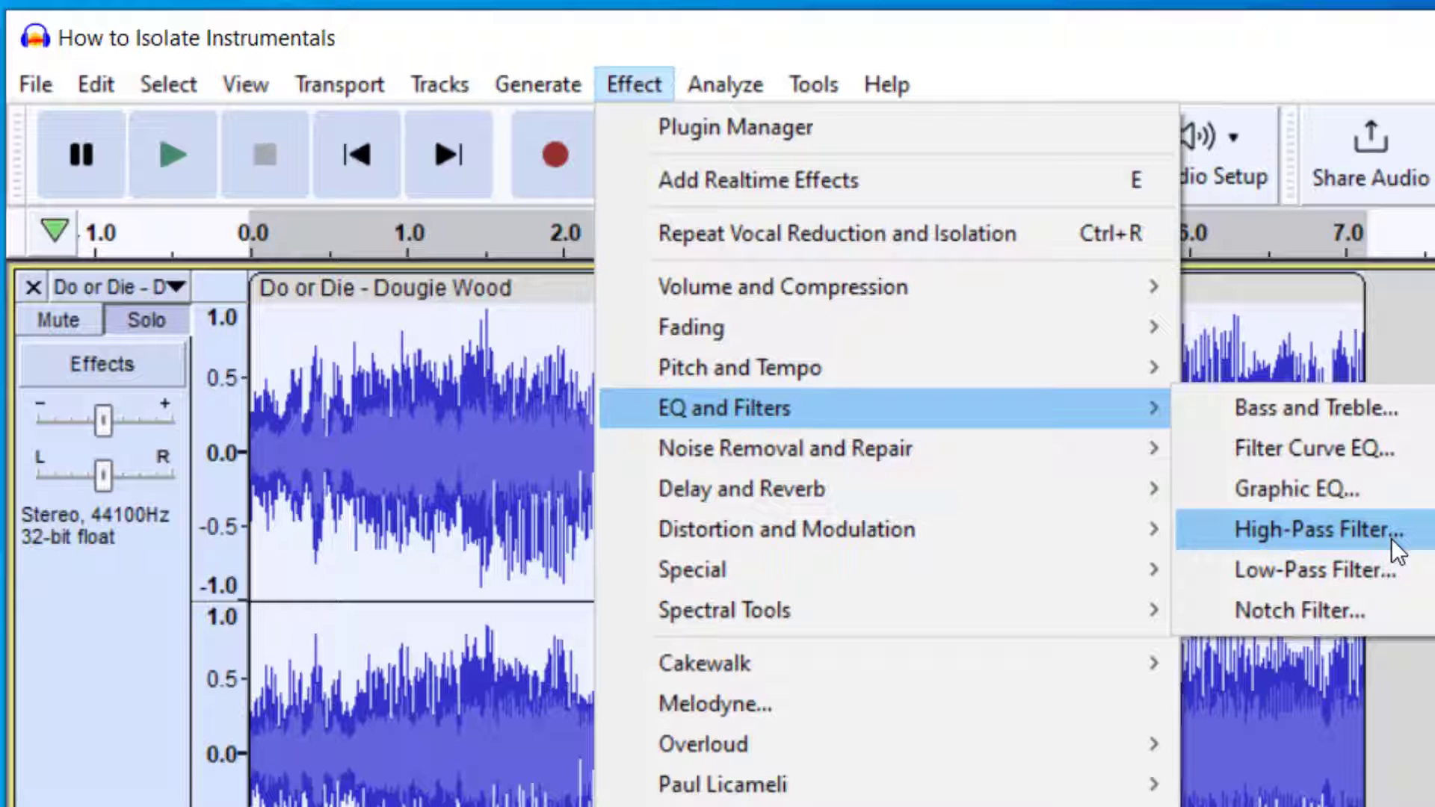
click(1395, 538)
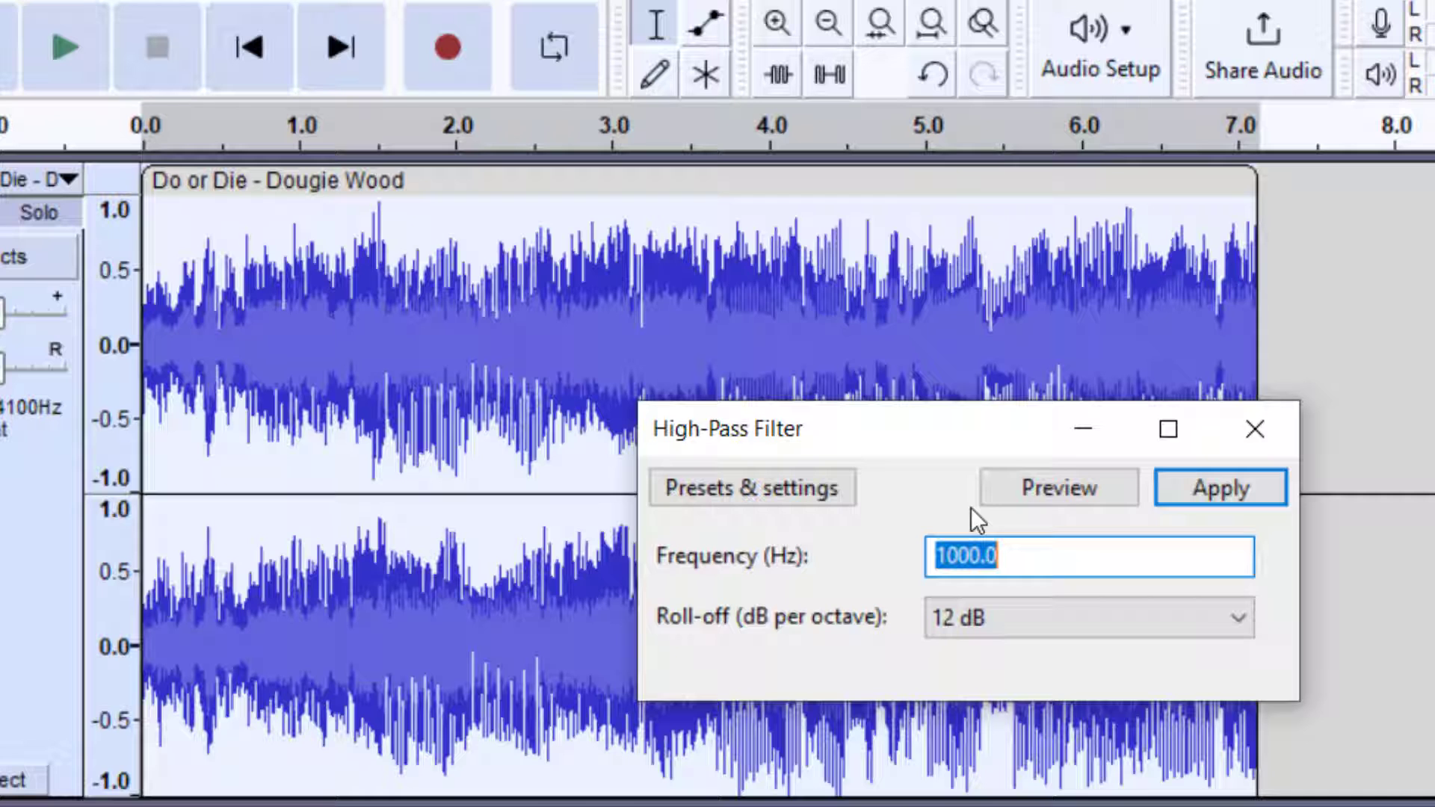
click(1055, 485)
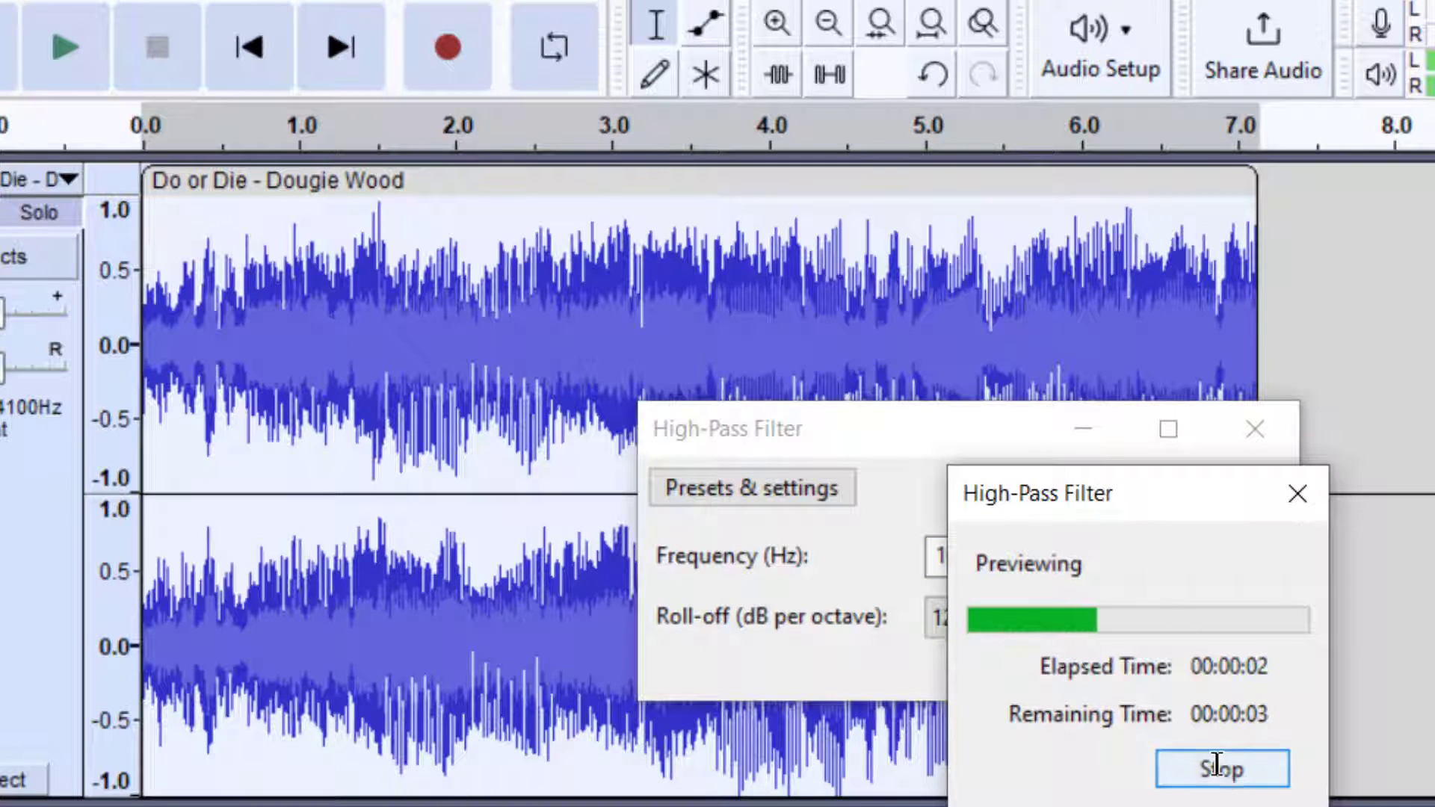
click(1215, 762)
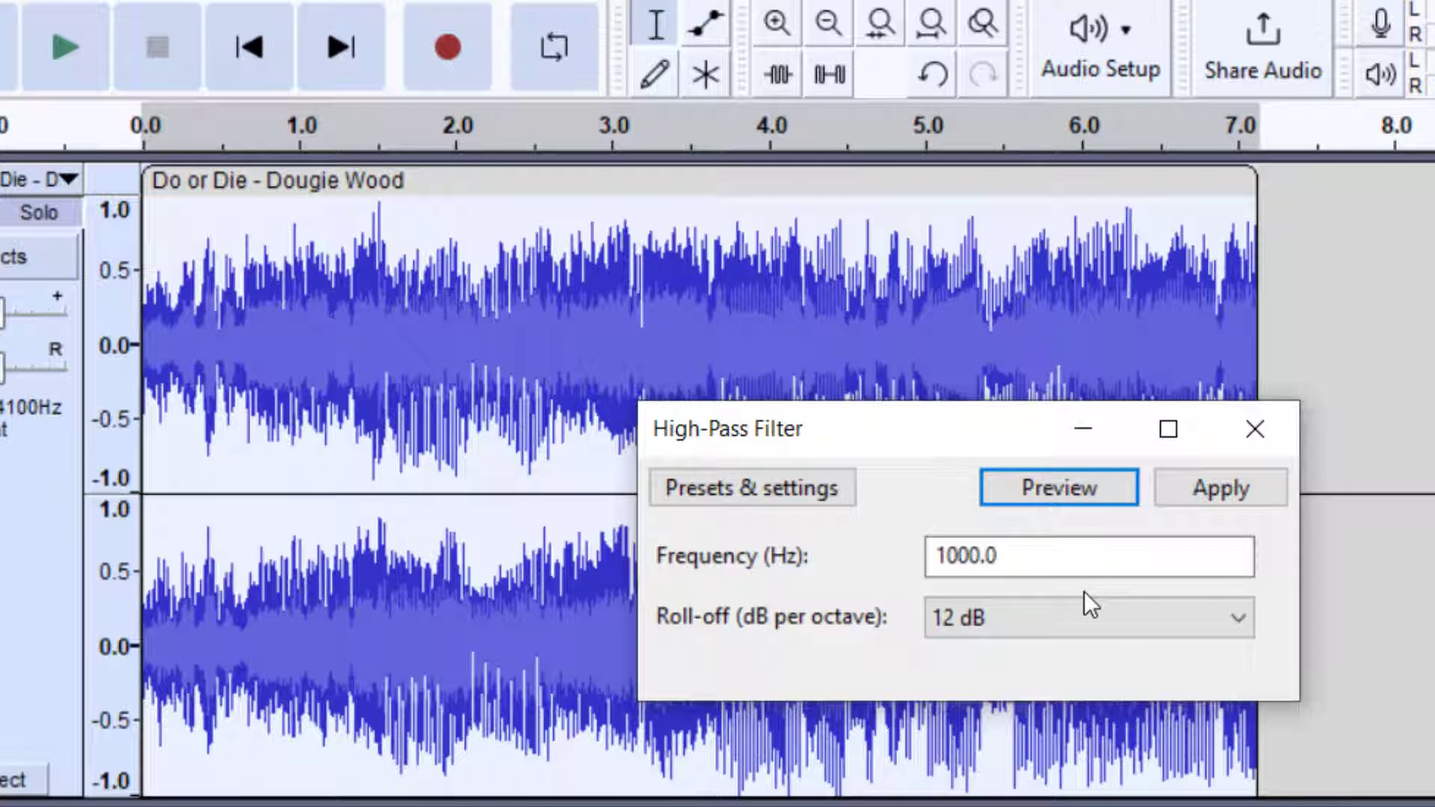
Change the roll-off to 6 dB per octave and preview the filter again.
click(1117, 602)
click(1080, 653)
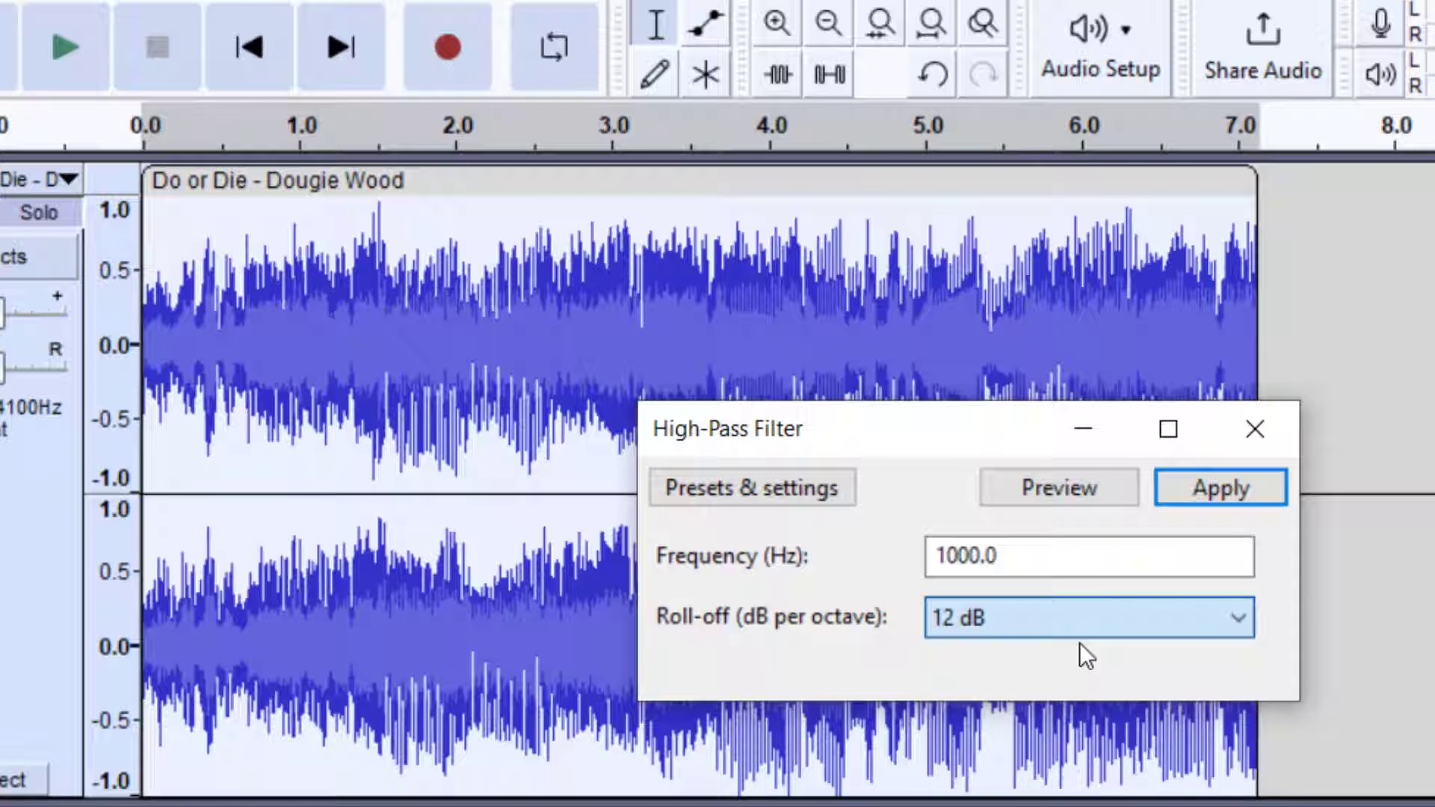
click(1051, 488)
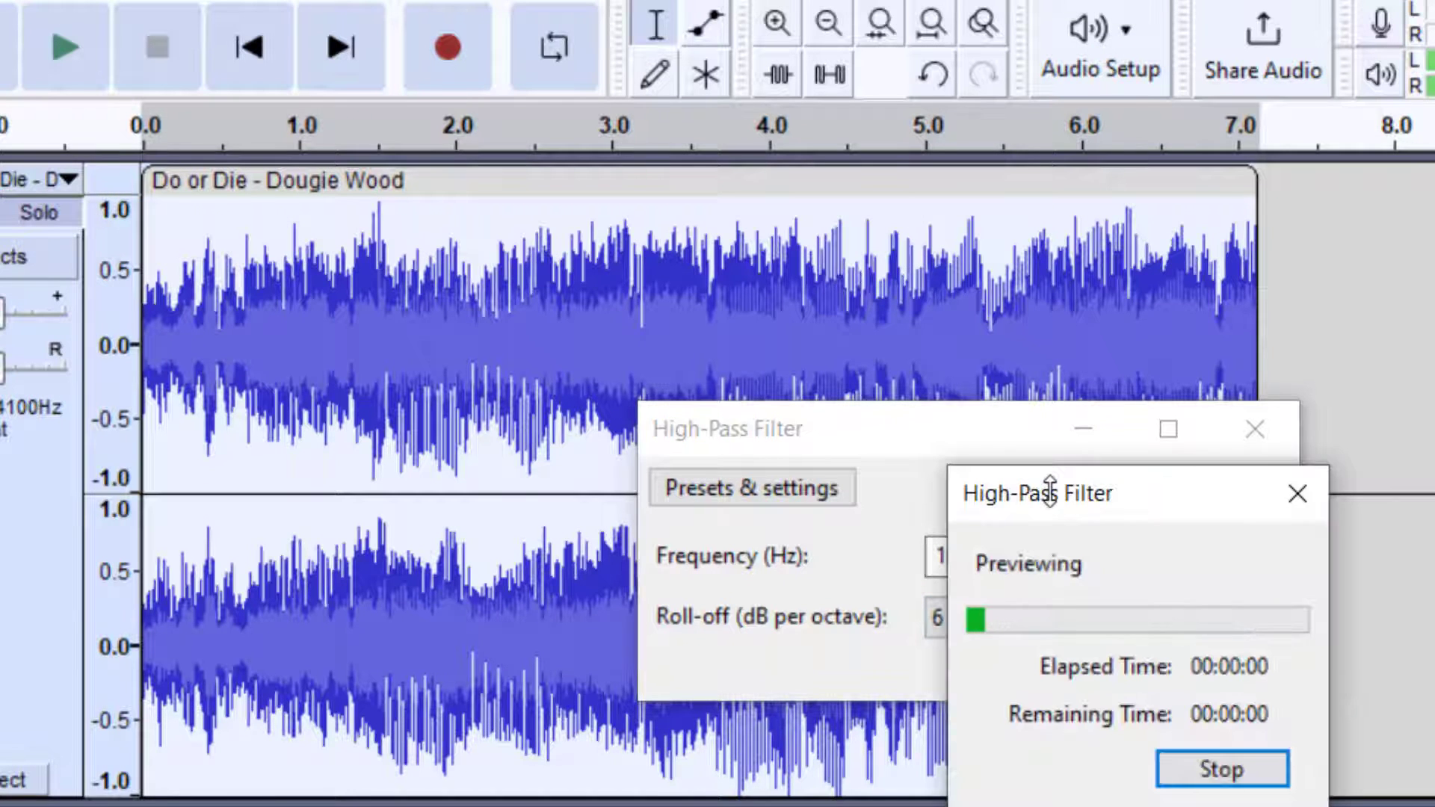
click(1217, 770)
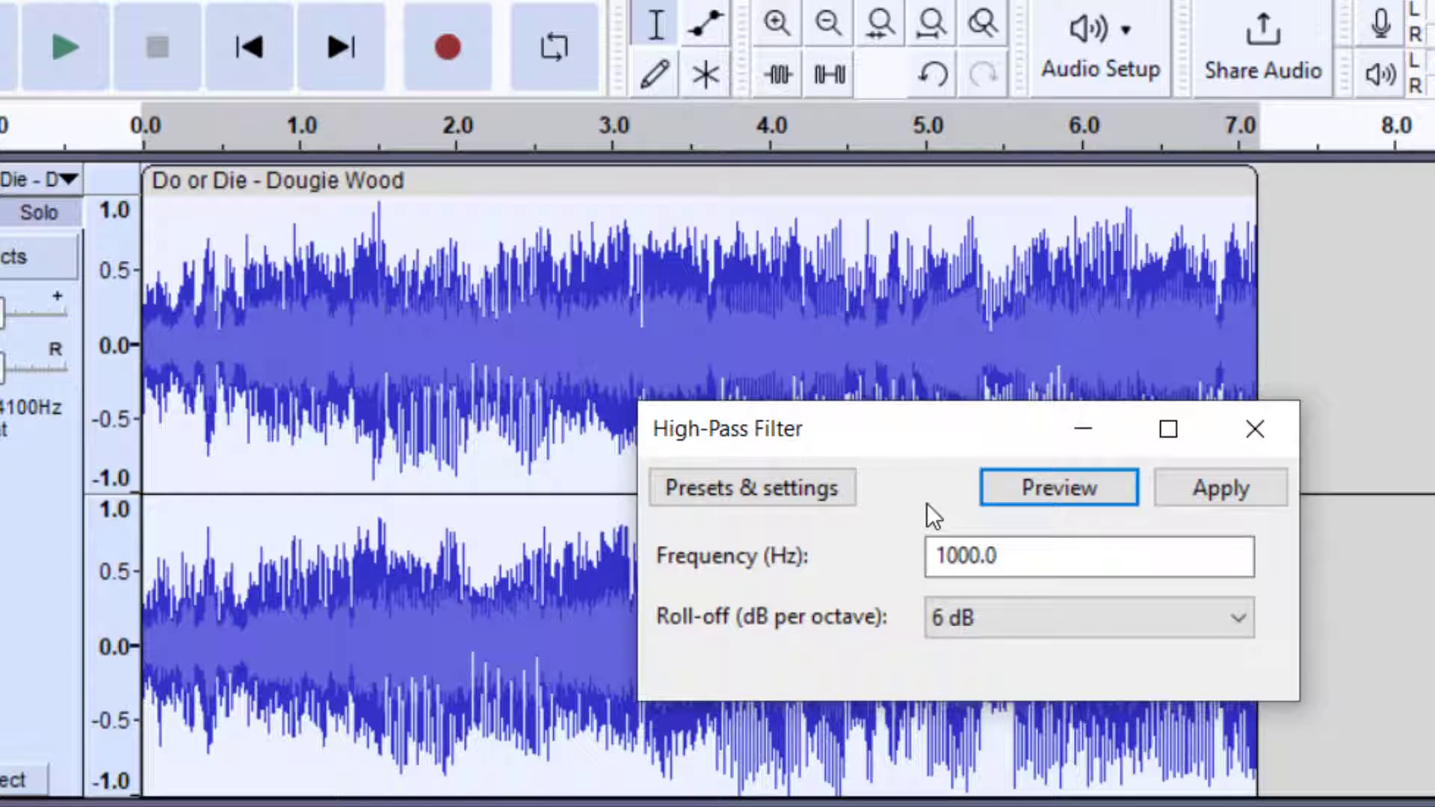
Discard the high-pass filter and open Filter Curve EQ reset to its Defaults preset.
click(1253, 432)
click(468, 6)
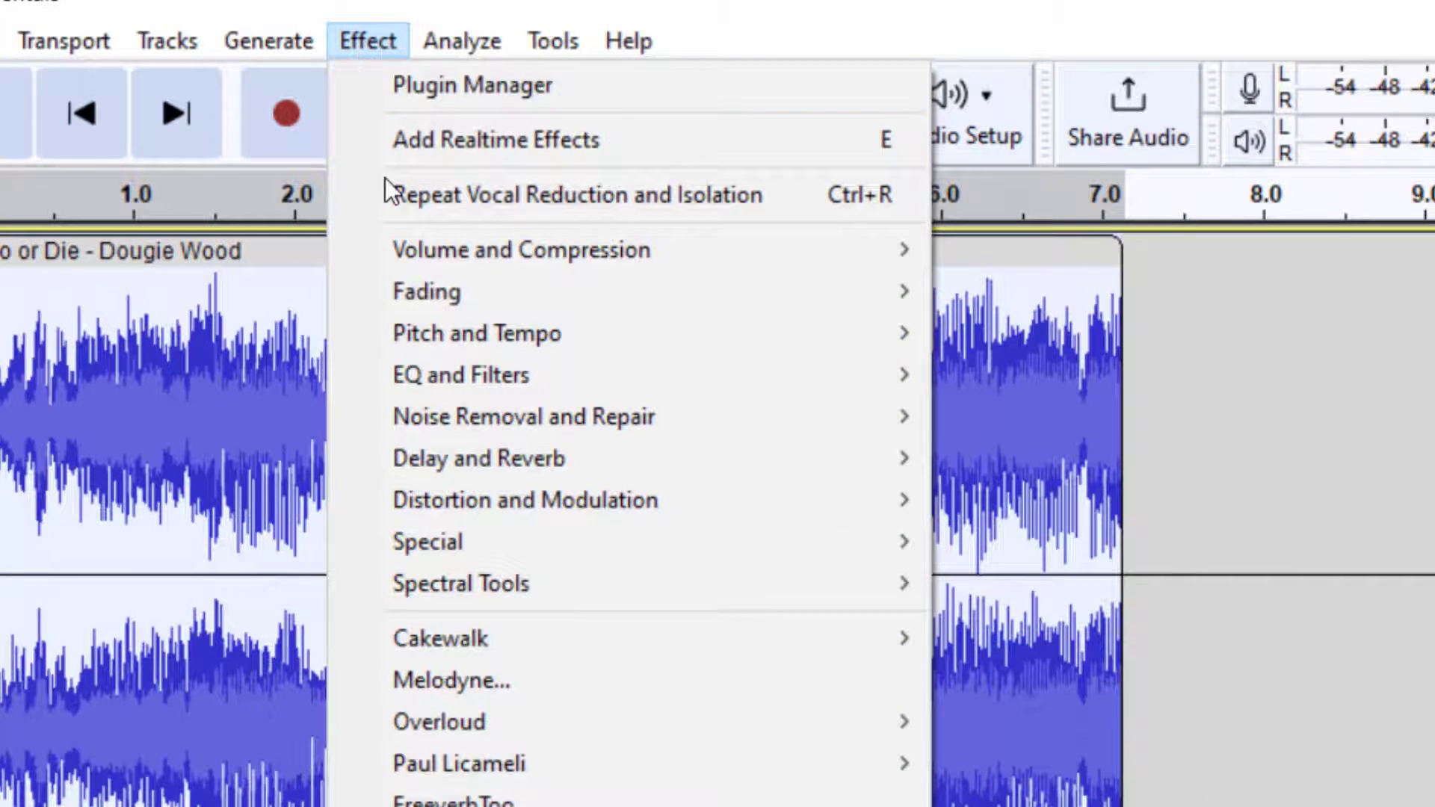
mouse_move(435, 379)
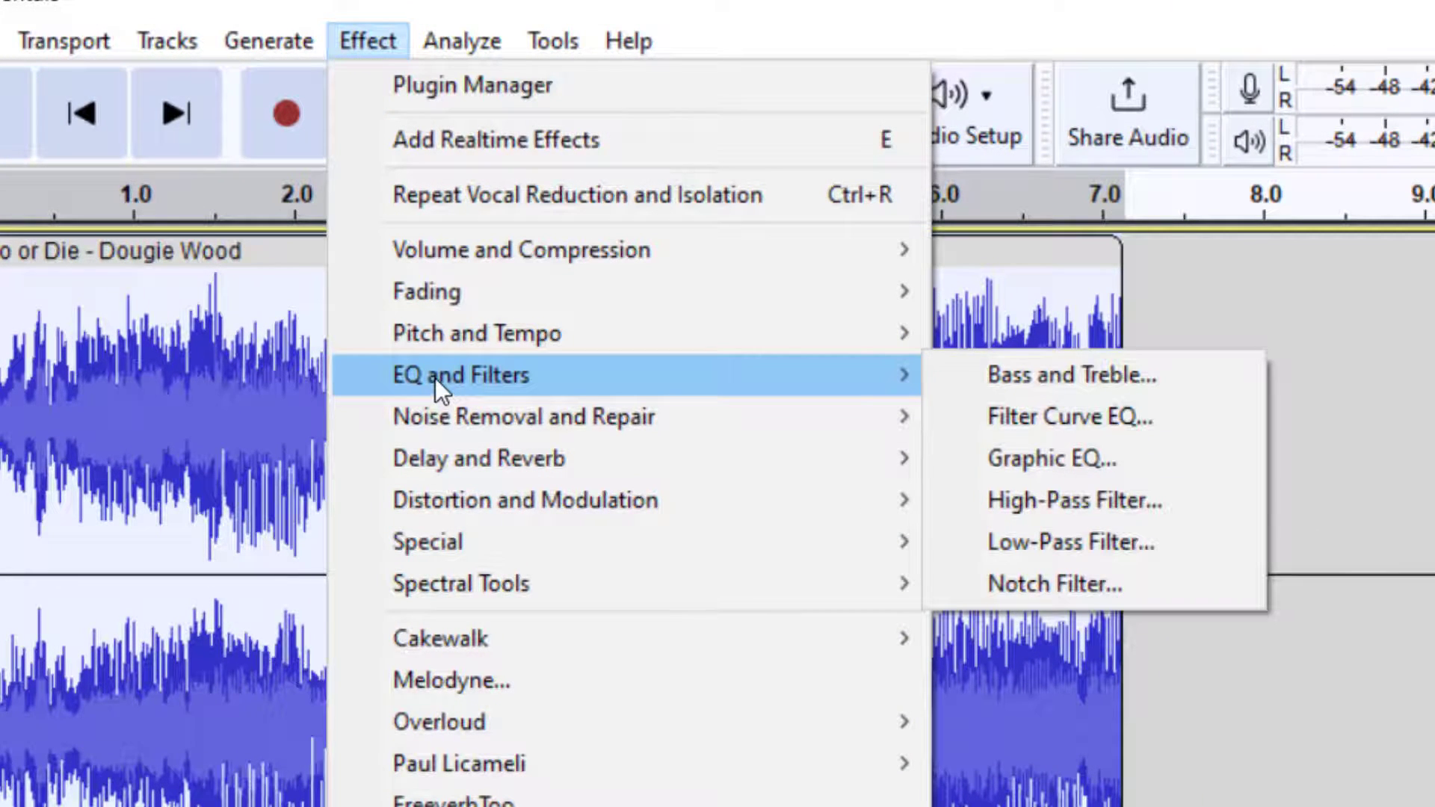
click(1070, 413)
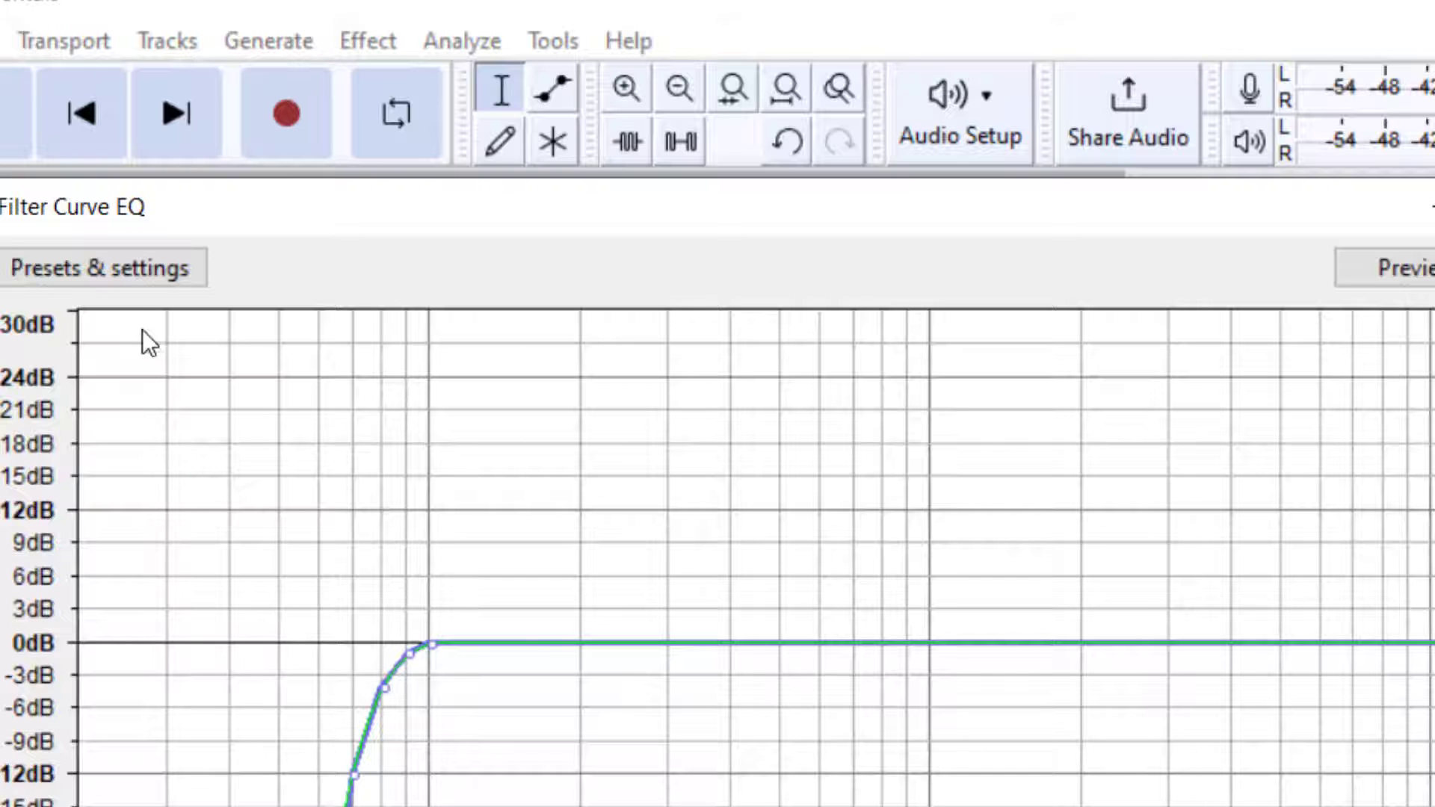
click(129, 272)
mouse_move(169, 456)
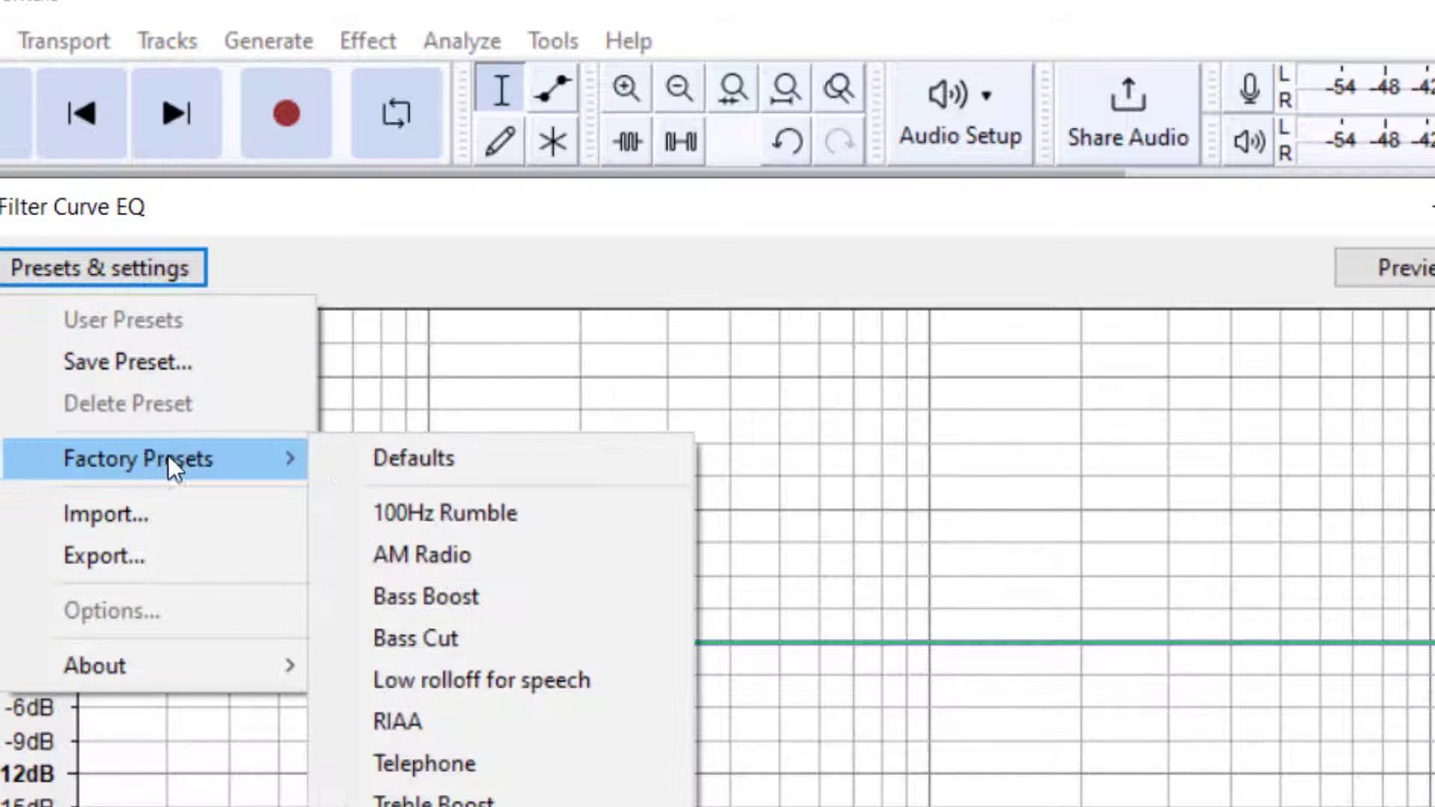
click(419, 458)
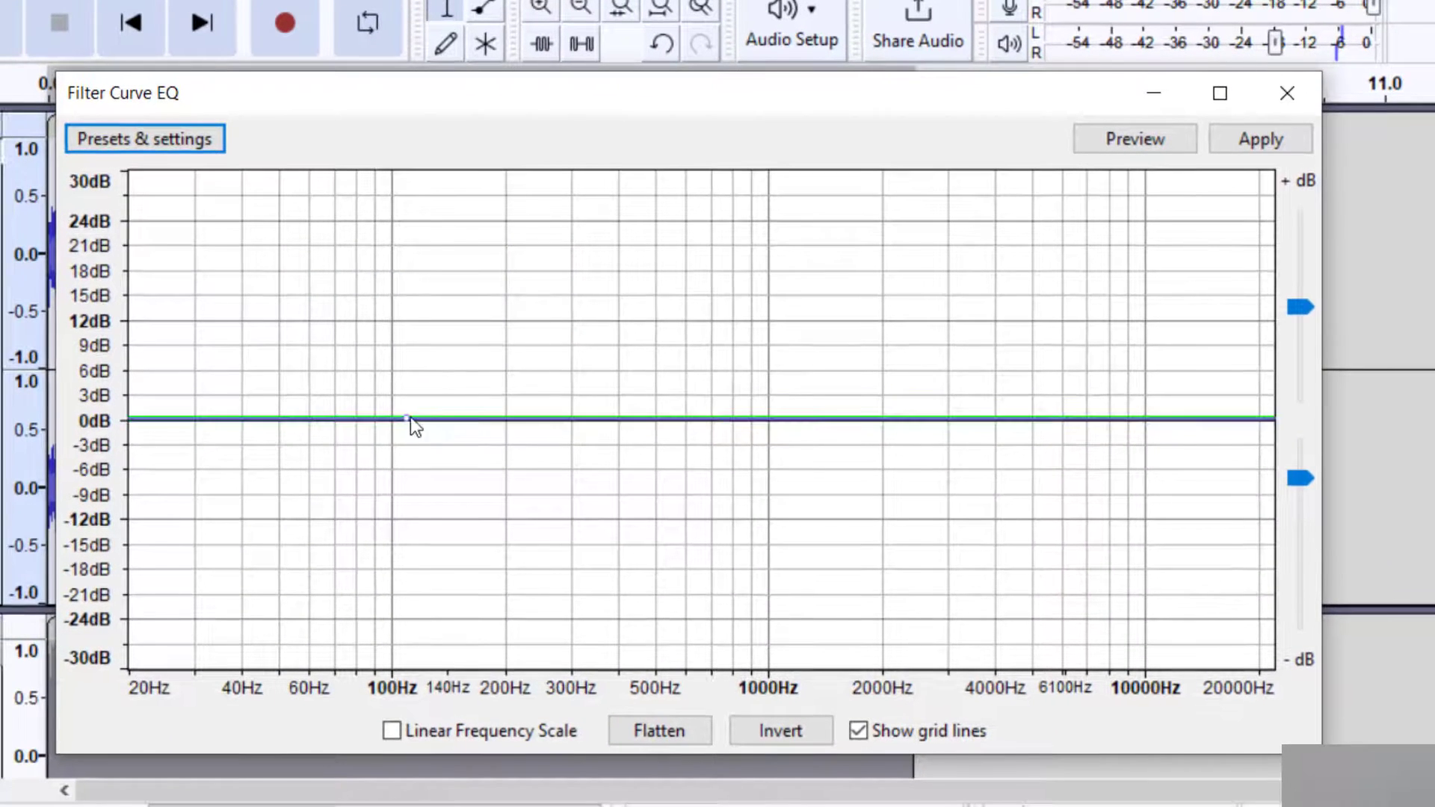
Add EQ control points near 500 Hz, 1100 Hz and 2000 Hz.
click(653, 421)
click(801, 424)
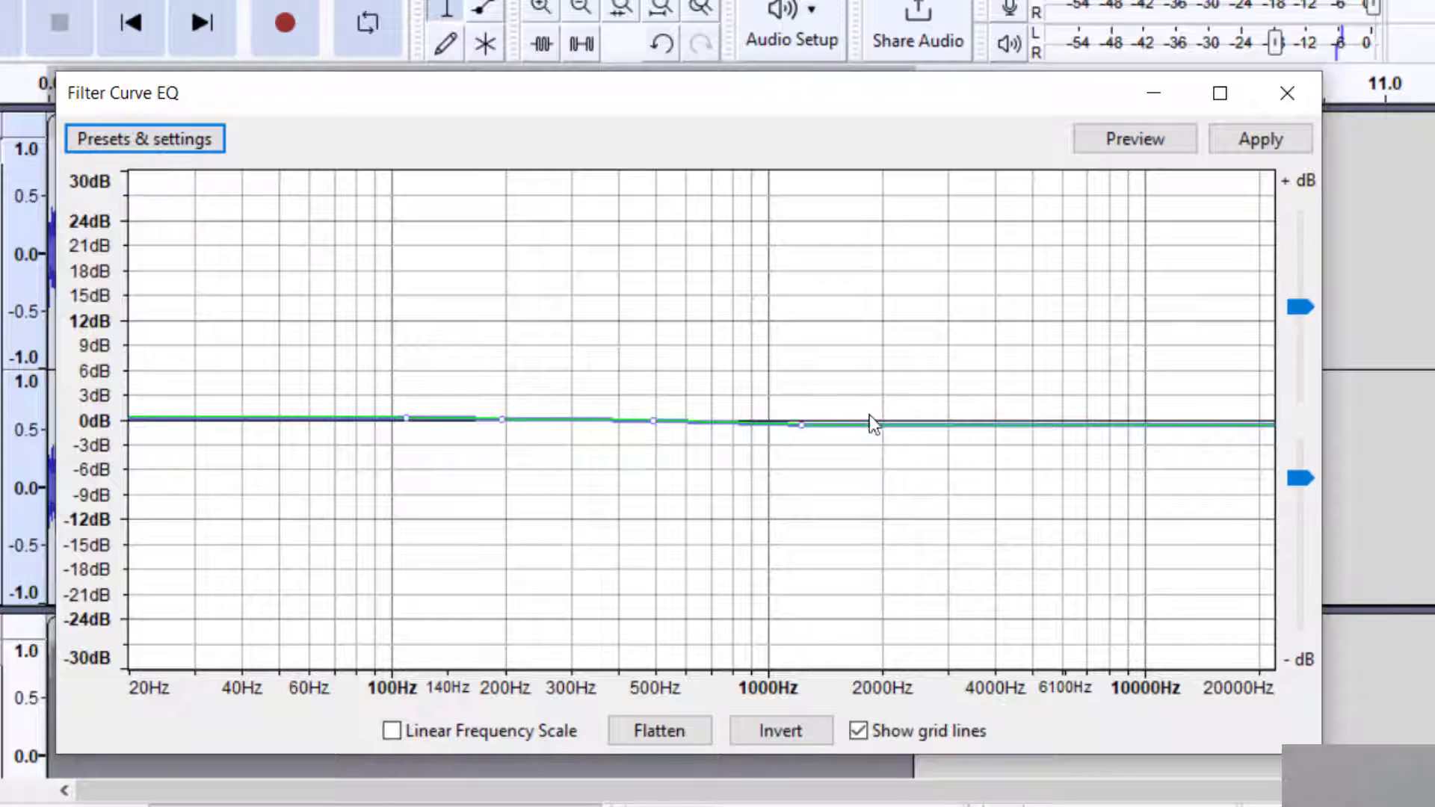
click(900, 420)
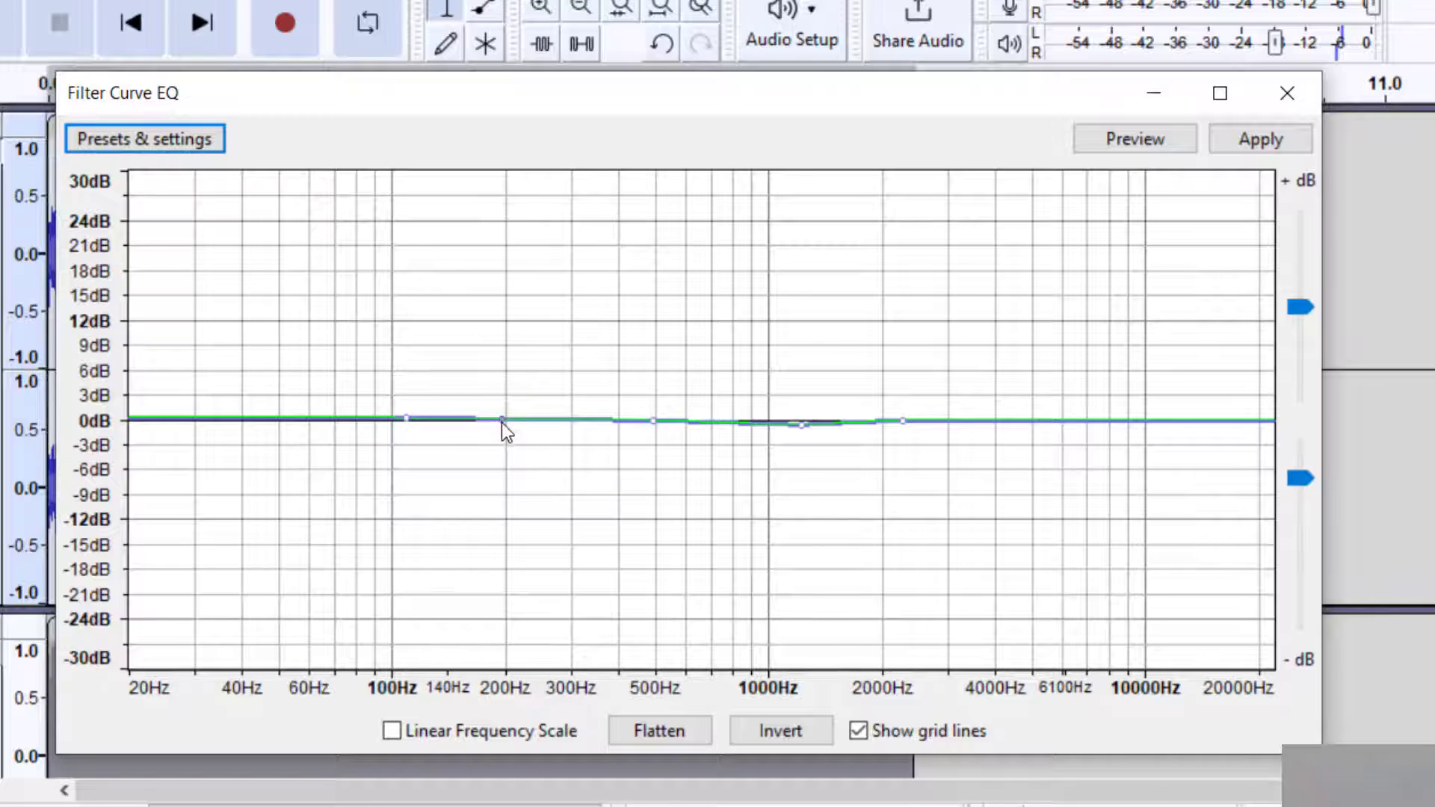
Cut 200 Hz to -7 dB and 500 Hz to -9 dB, boost 1200 Hz and highs, then preview.
drag(501, 423, 501, 479)
drag(659, 428, 657, 490)
drag(807, 426, 827, 375)
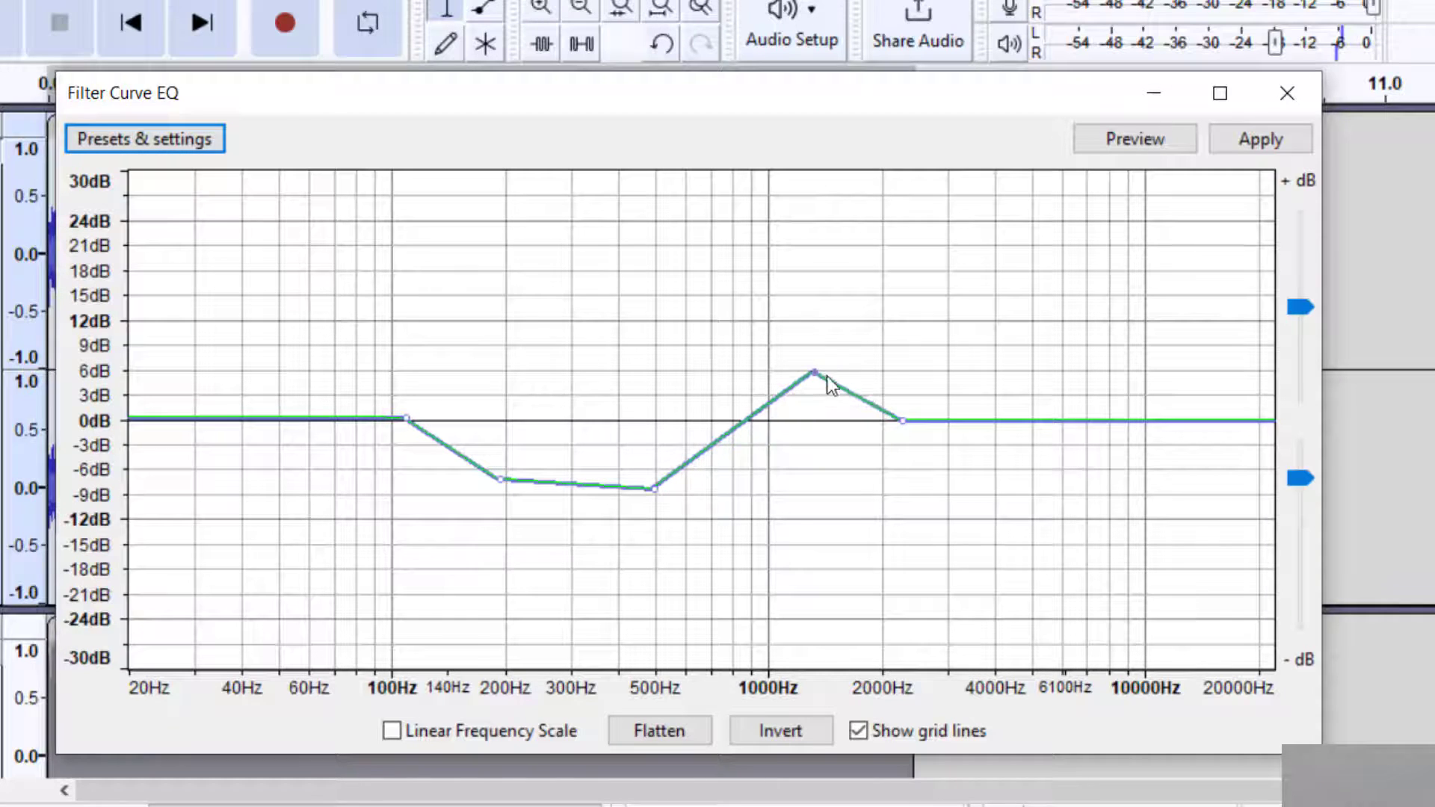
drag(903, 421, 908, 366)
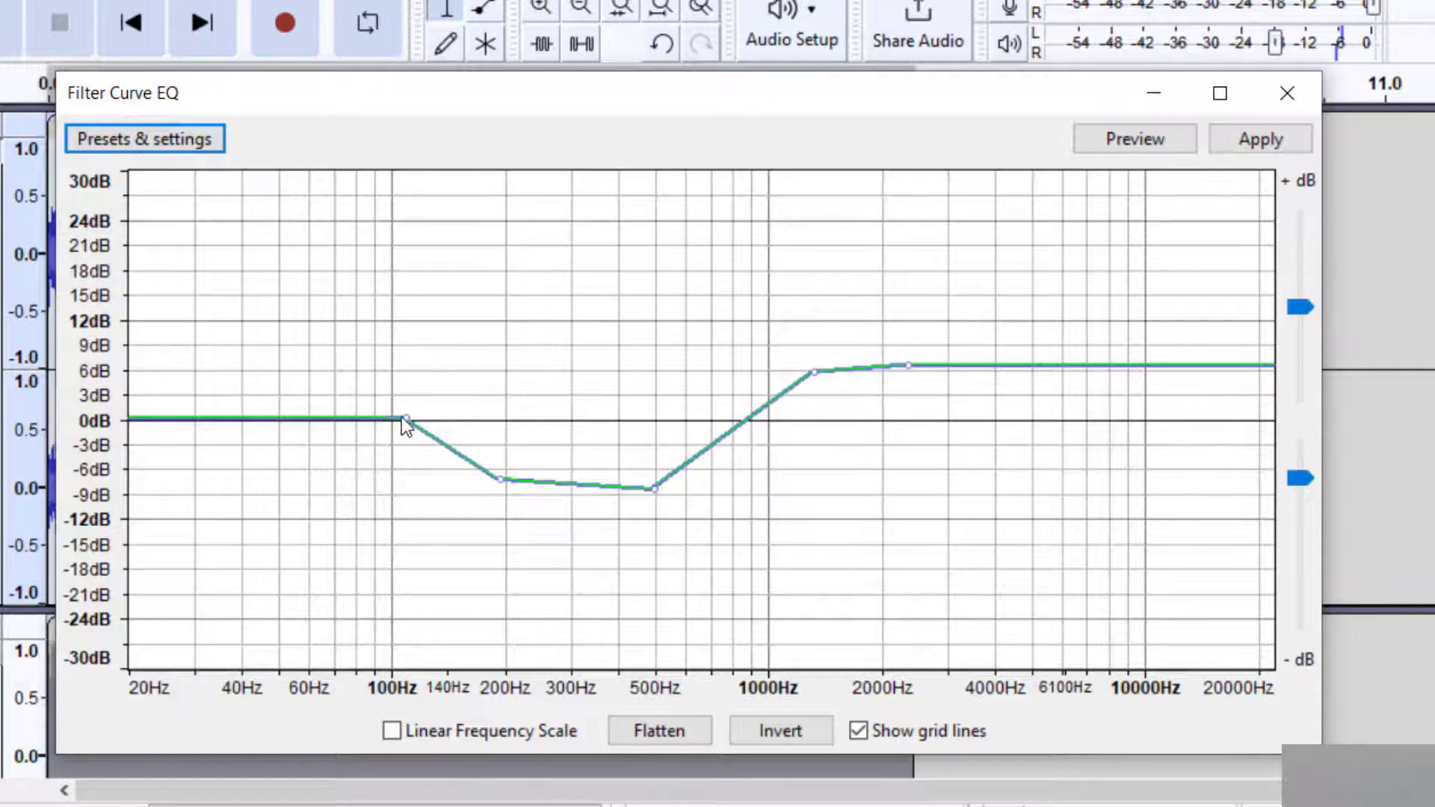
drag(404, 417, 415, 364)
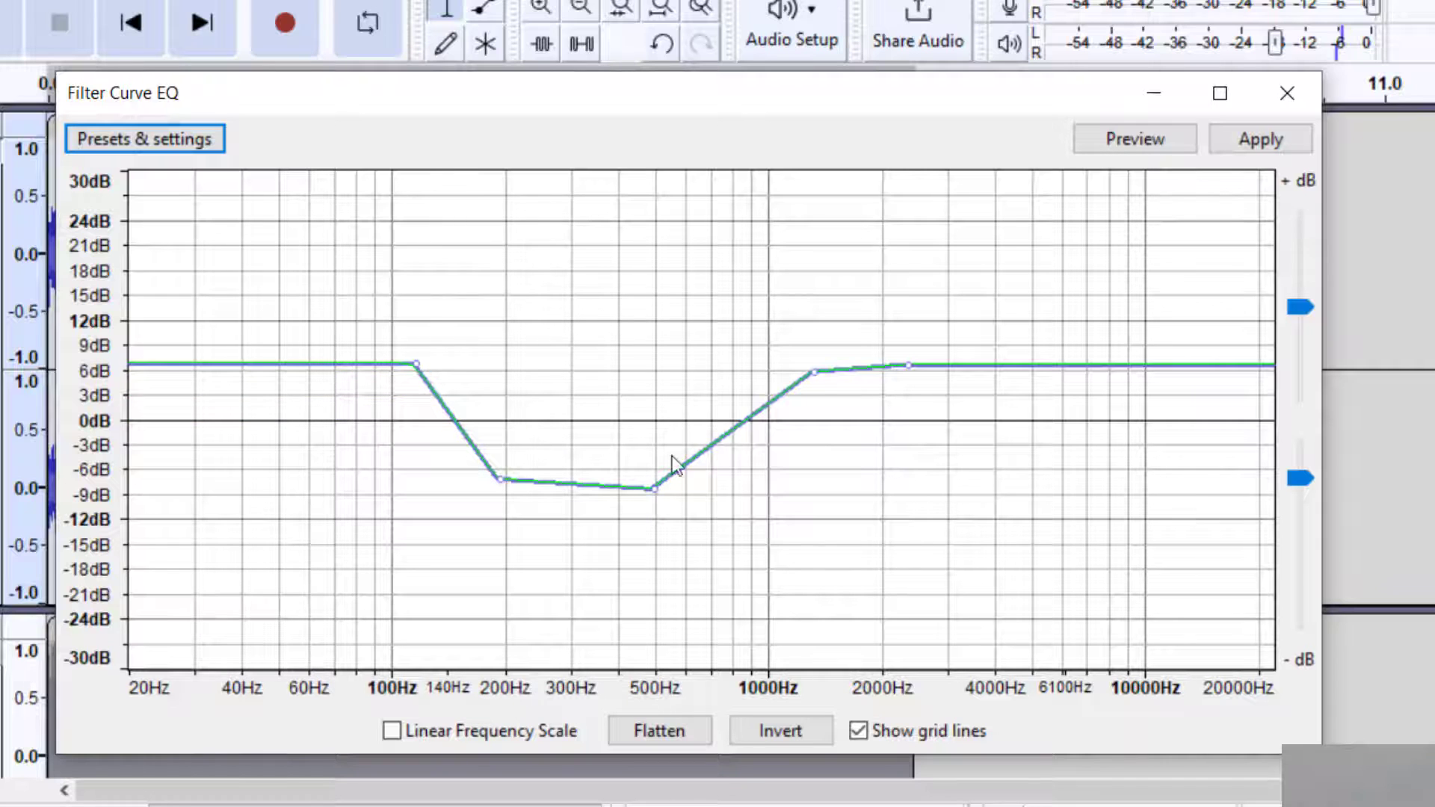
click(1126, 144)
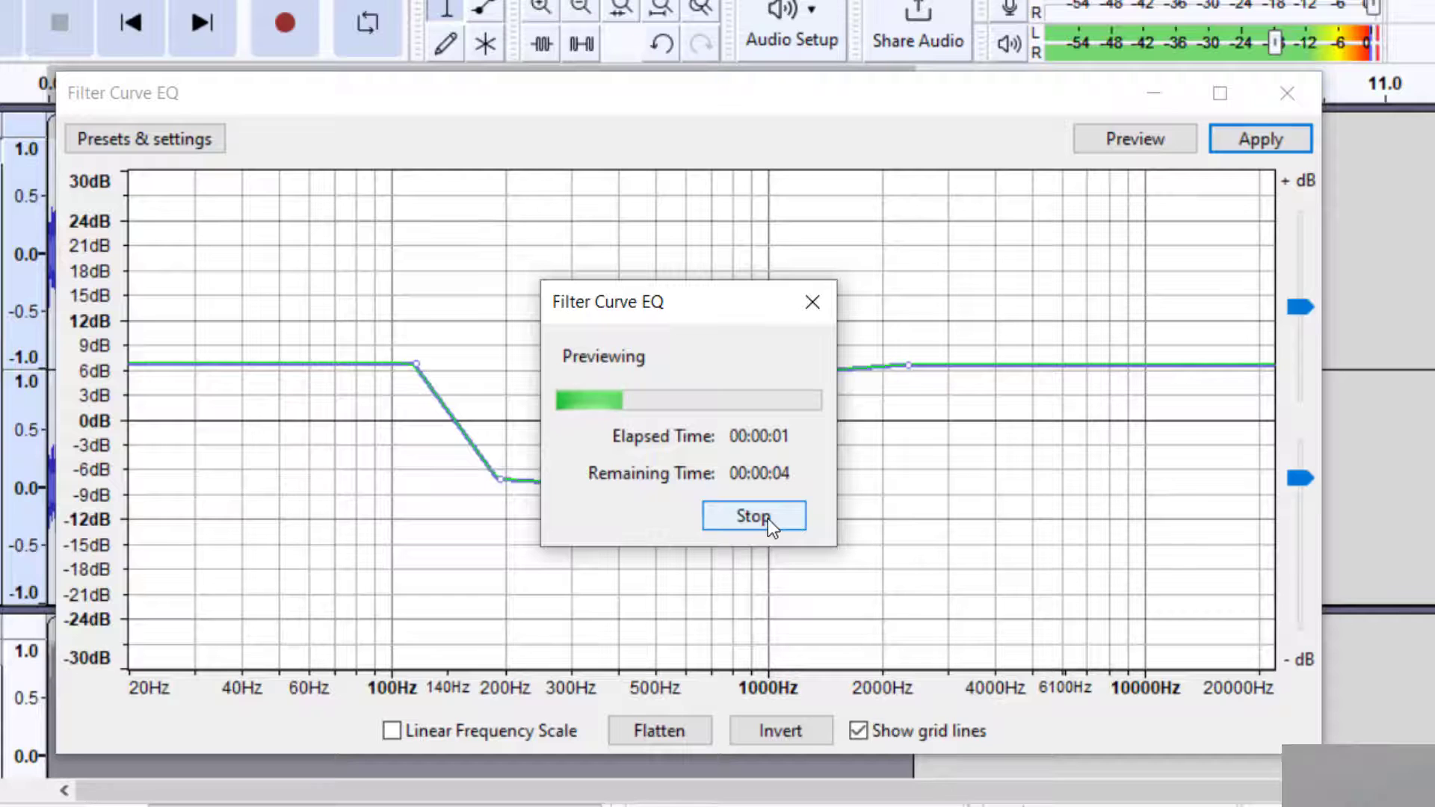
click(769, 519)
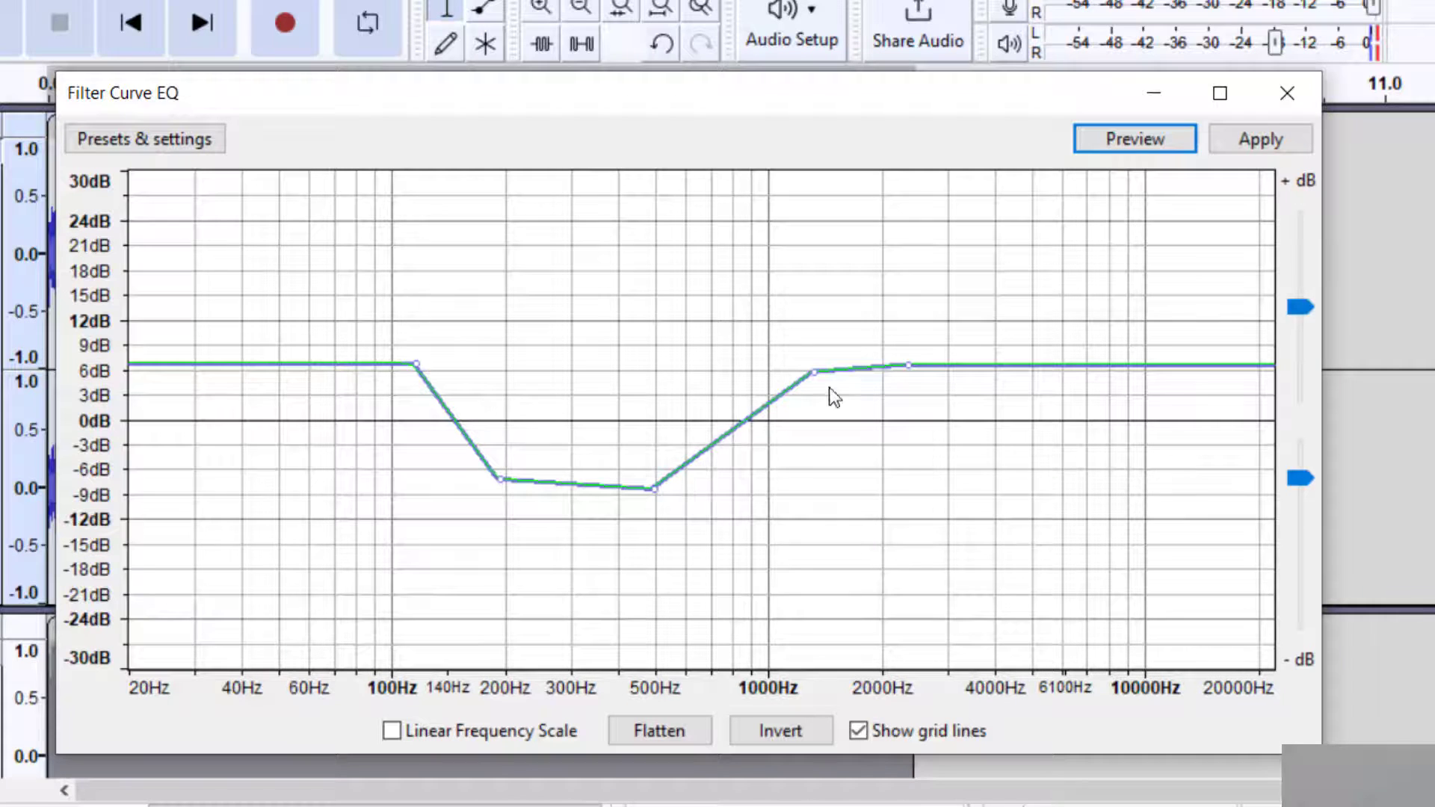
Add points near 3000 and 6100 Hz, lower the low knee to -3 dB and 40/60 Hz to +1 dB.
click(959, 364)
click(1062, 362)
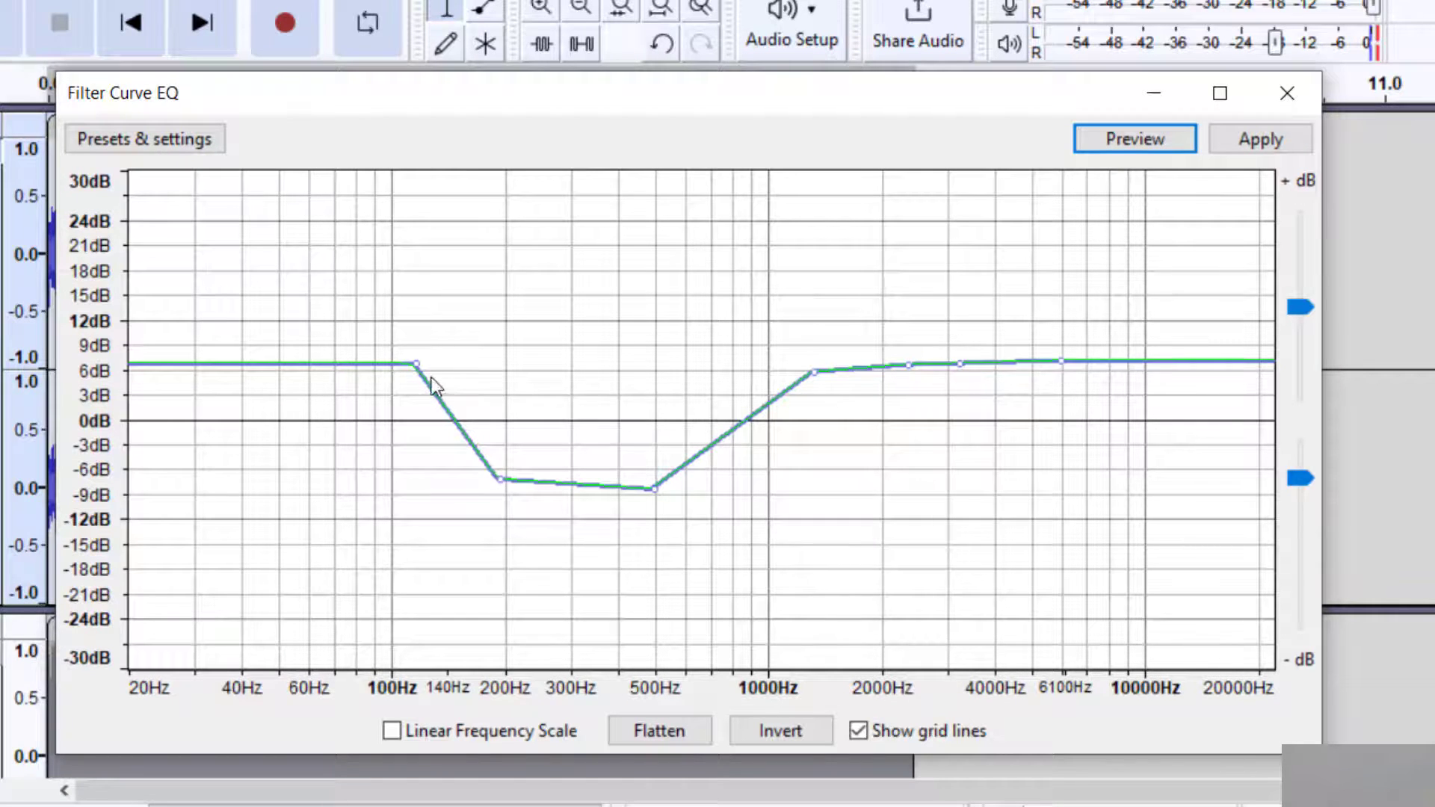
drag(426, 383, 418, 440)
drag(307, 367, 313, 412)
drag(214, 372, 211, 412)
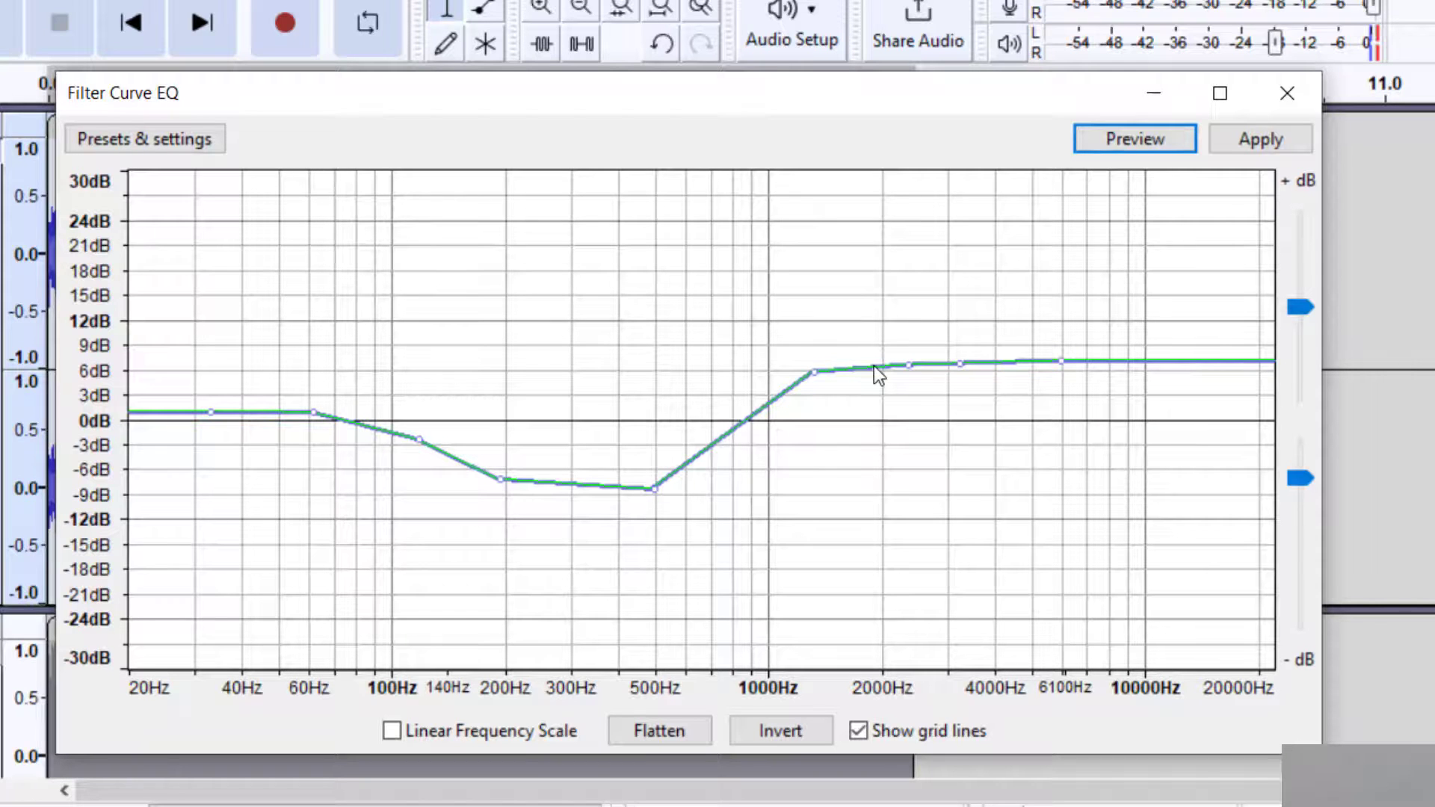
Apply the Filter Curve EQ, undo it with Ctrl+Z, then redo it from the Edit menu.
click(1262, 139)
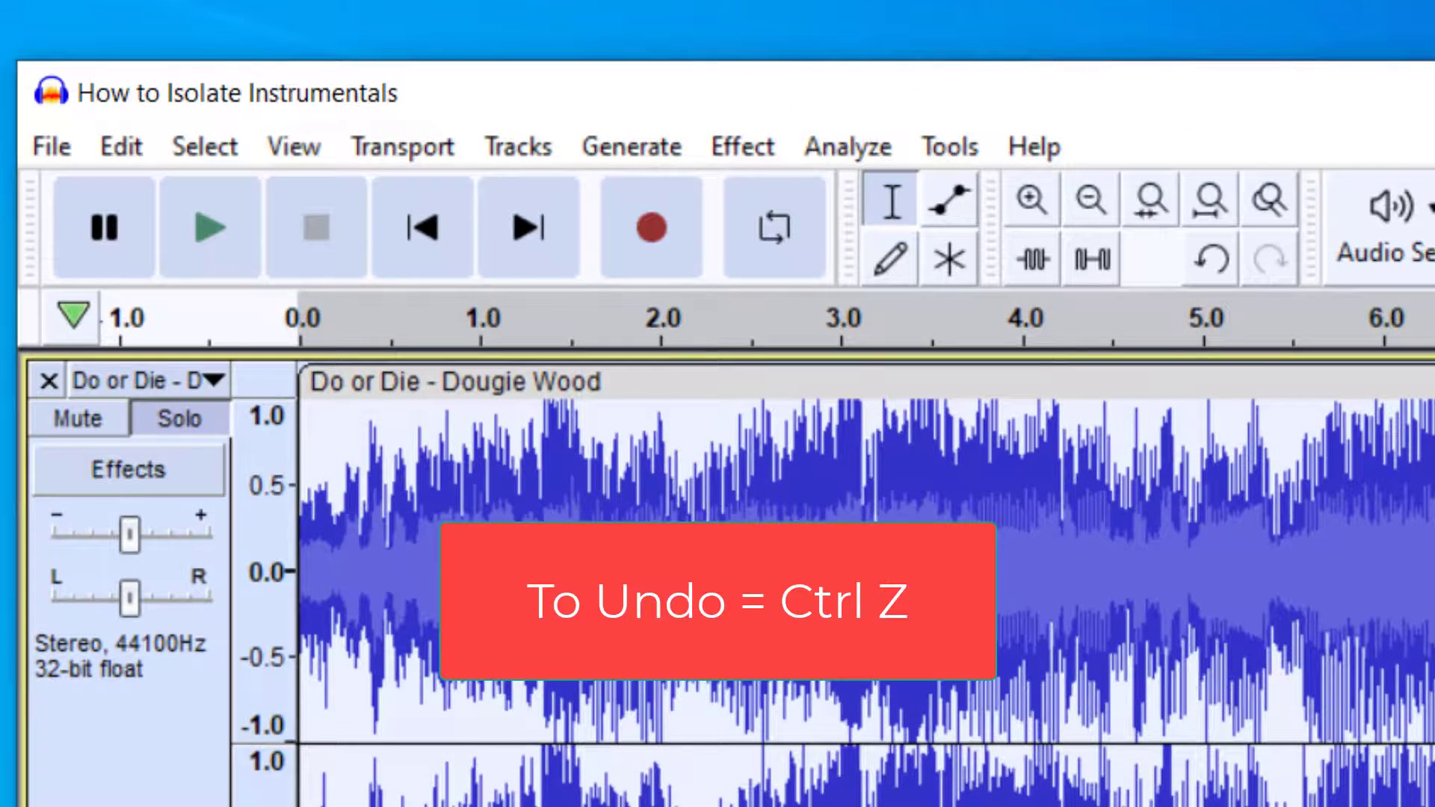
key(ctrl+z)
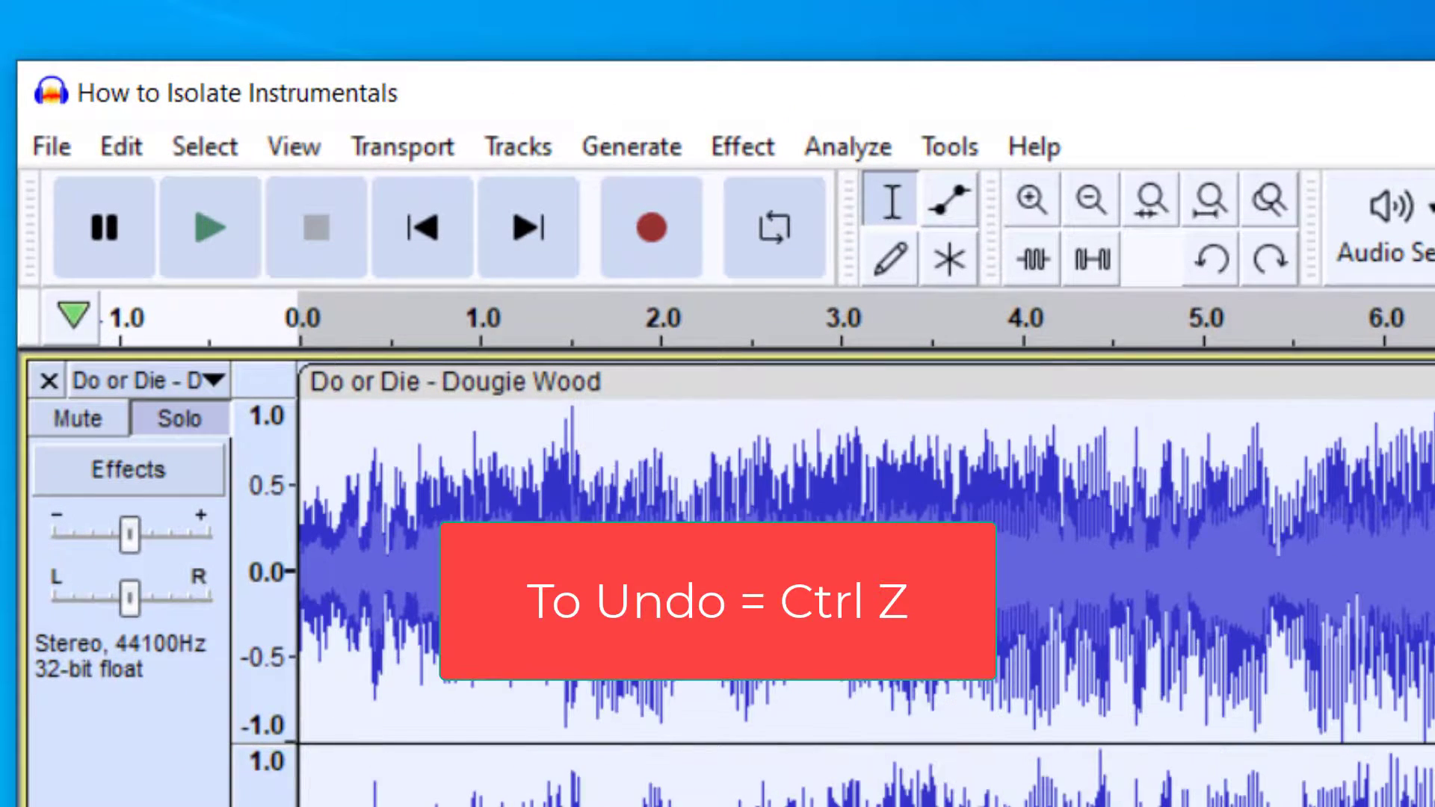
click(143, 155)
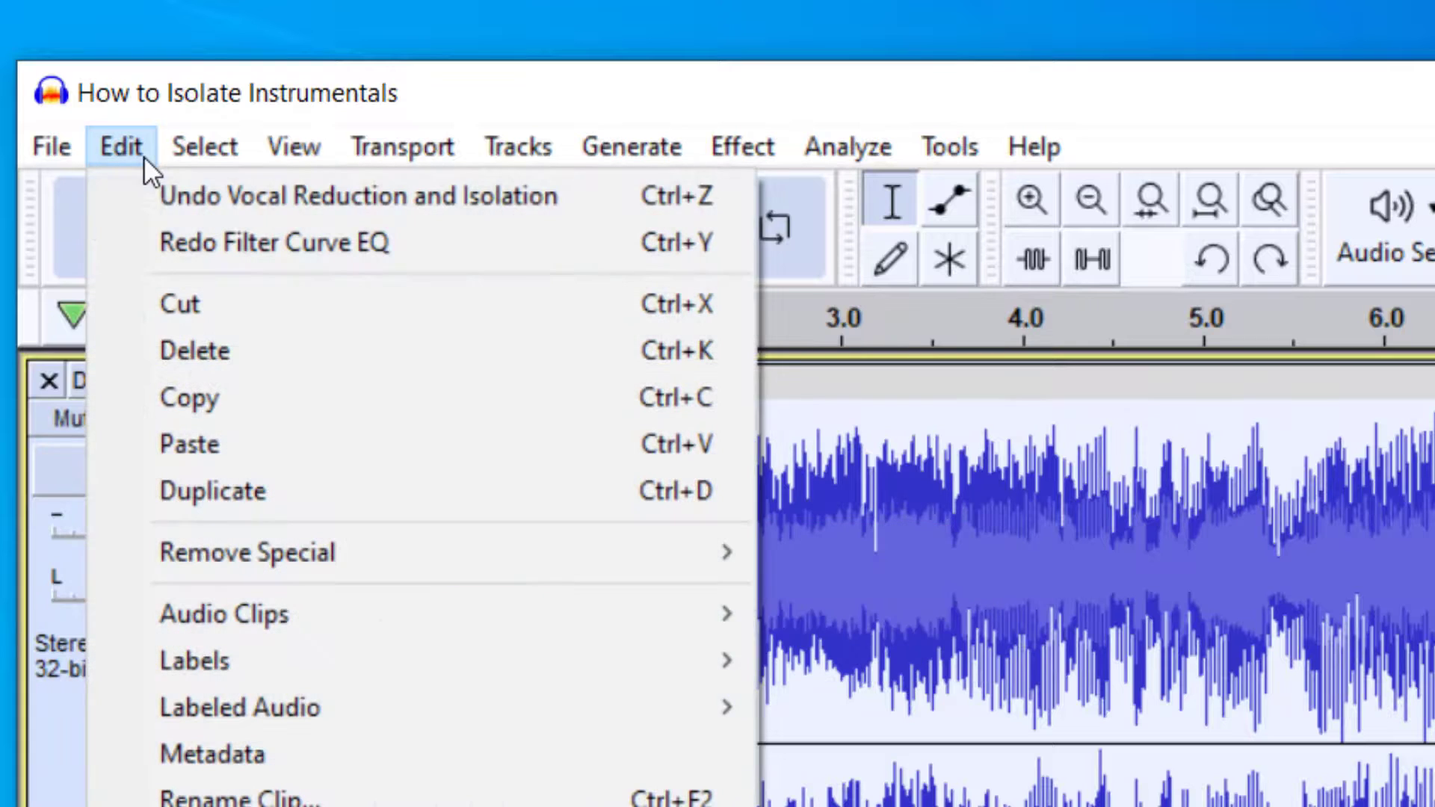
click(181, 228)
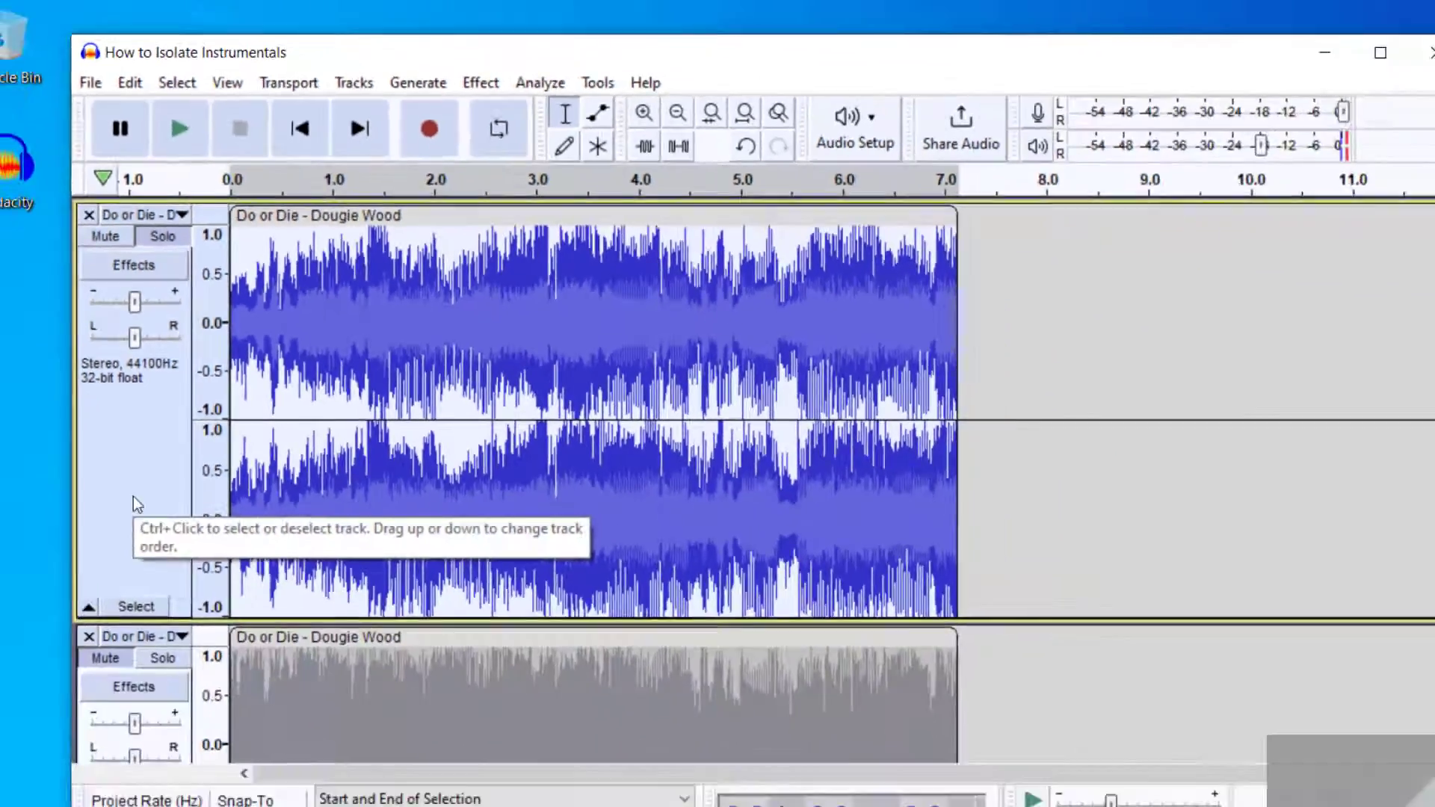